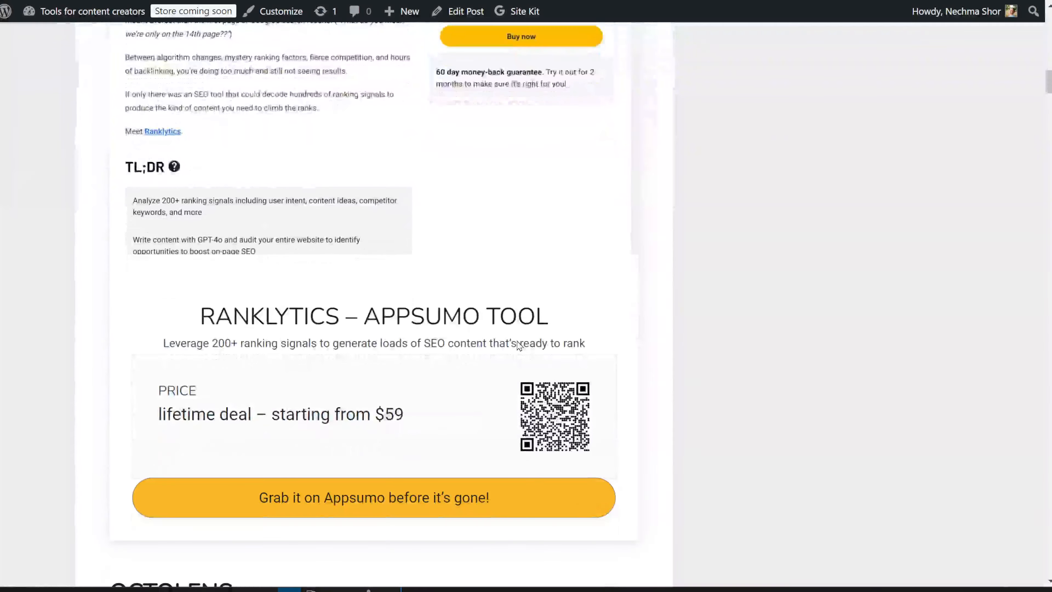
Scroll through the published post's AppSumo tool sections and their price boxes.
scroll(506, 340, down, 10)
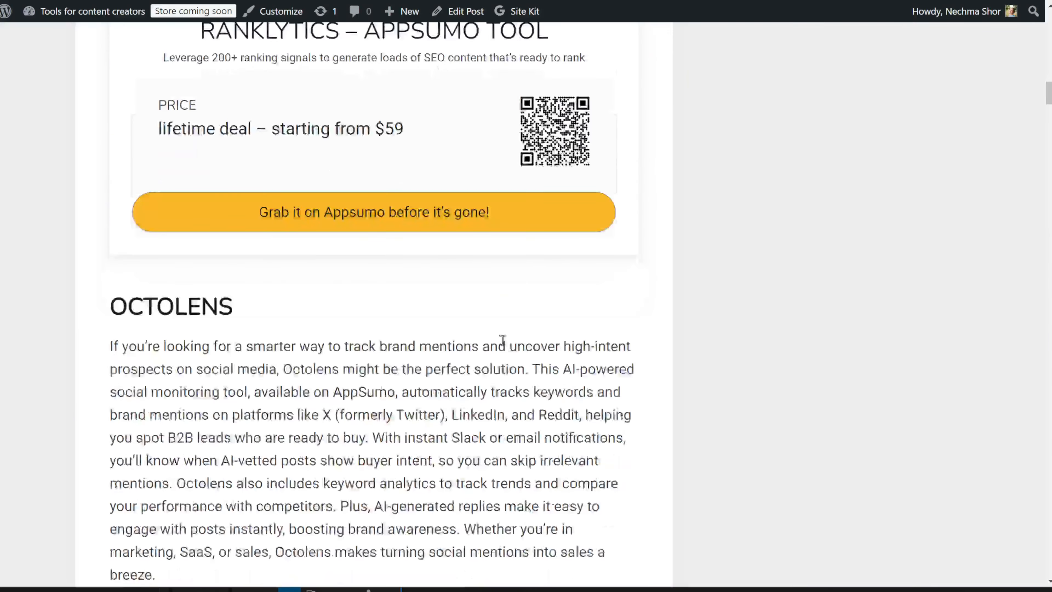
scroll(494, 339, down, 18)
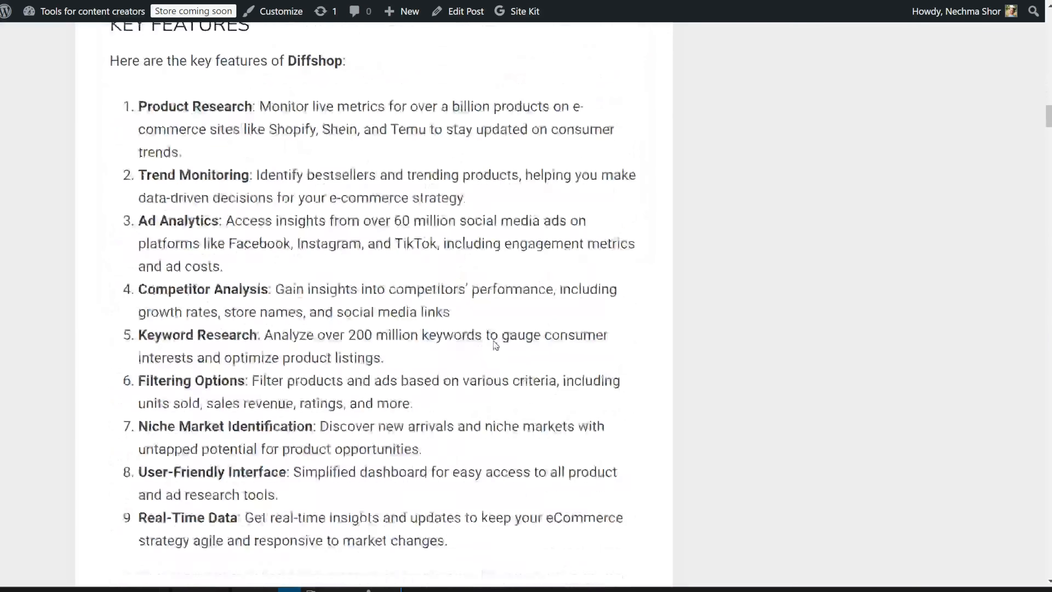
scroll(489, 340, down, 6)
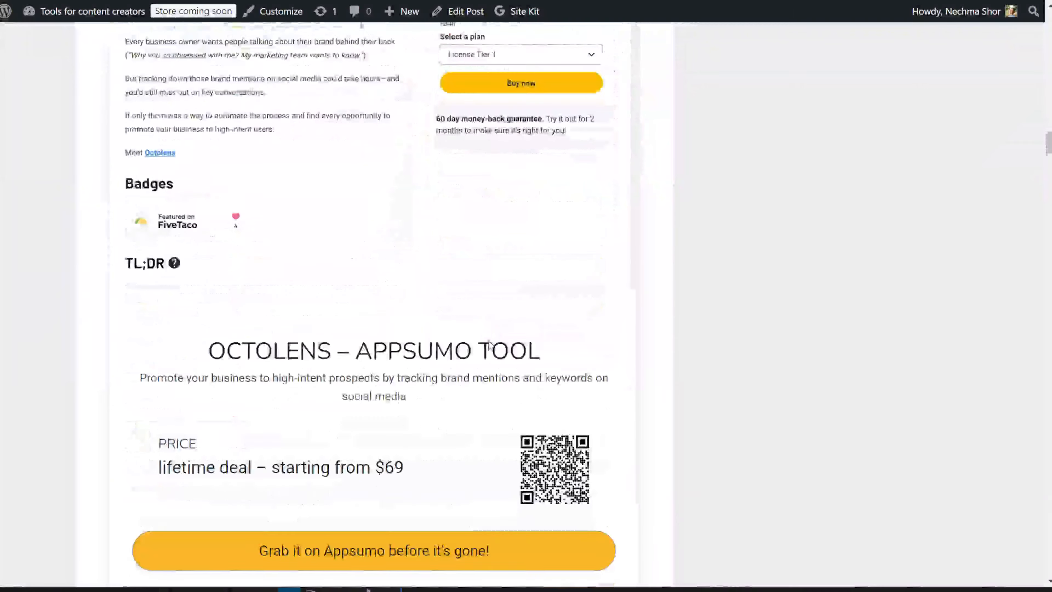
scroll(487, 339, down, 14)
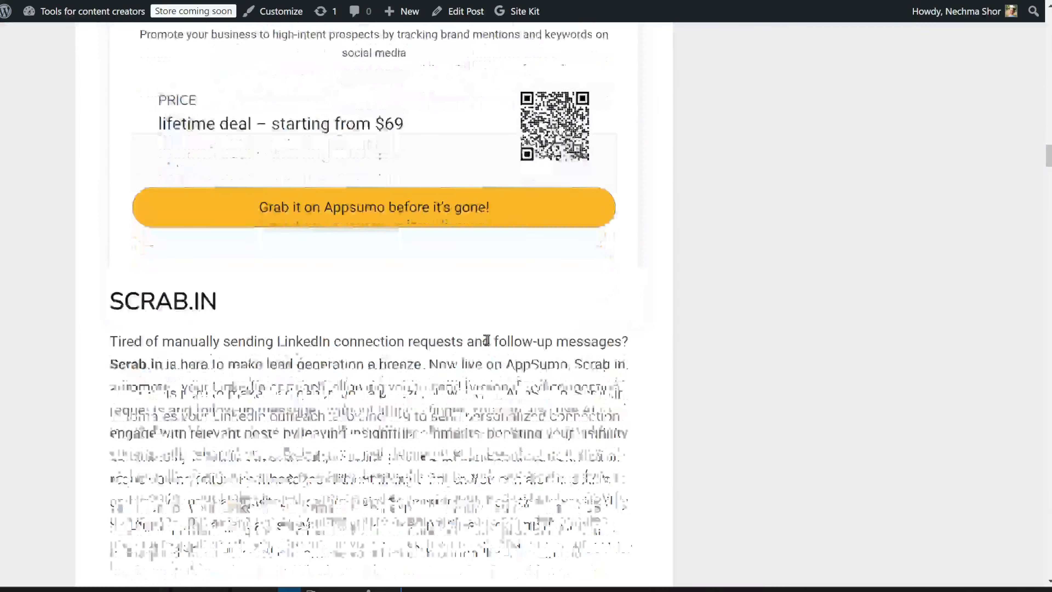
scroll(486, 338, down, 6)
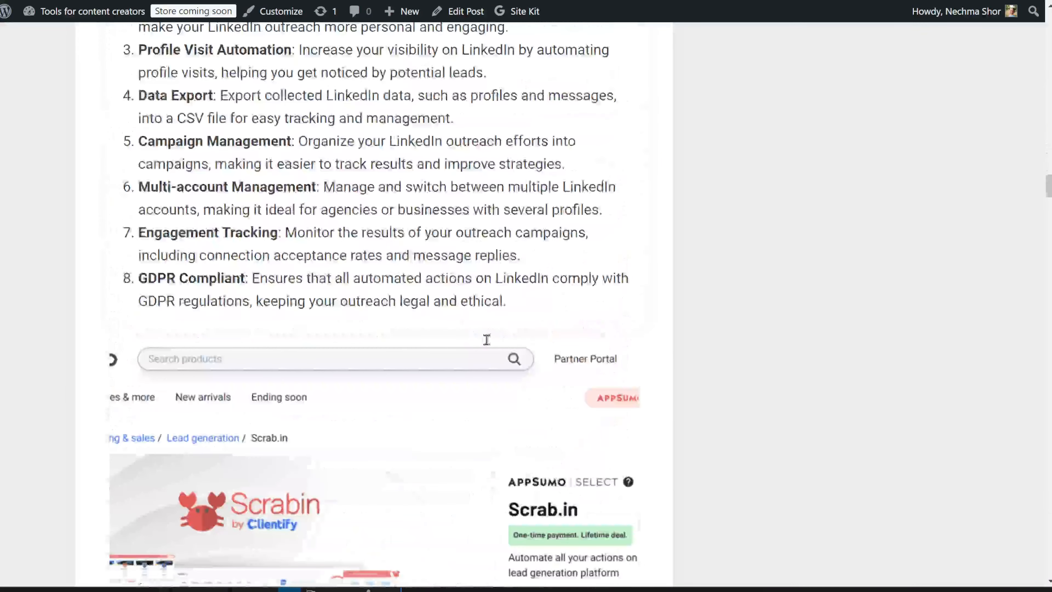
scroll(486, 340, down, 6)
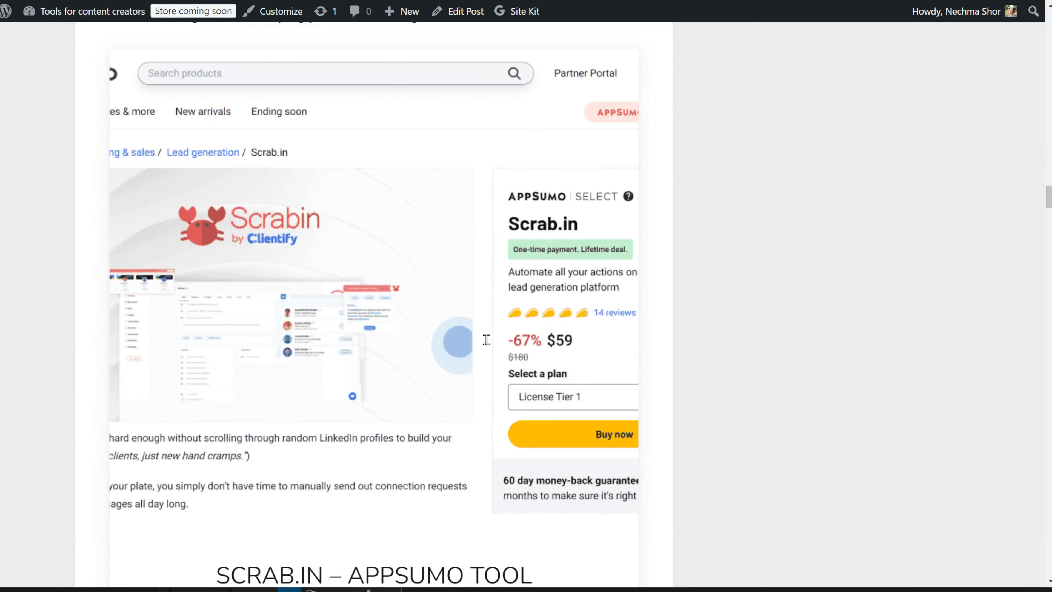
scroll(486, 340, down, 6)
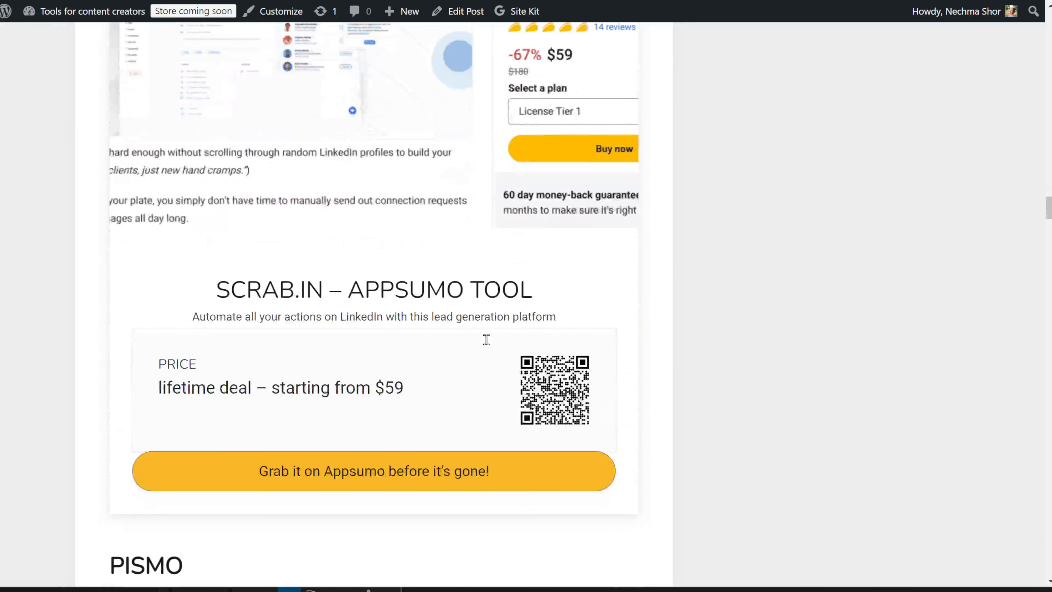
scroll(487, 345, up, 6)
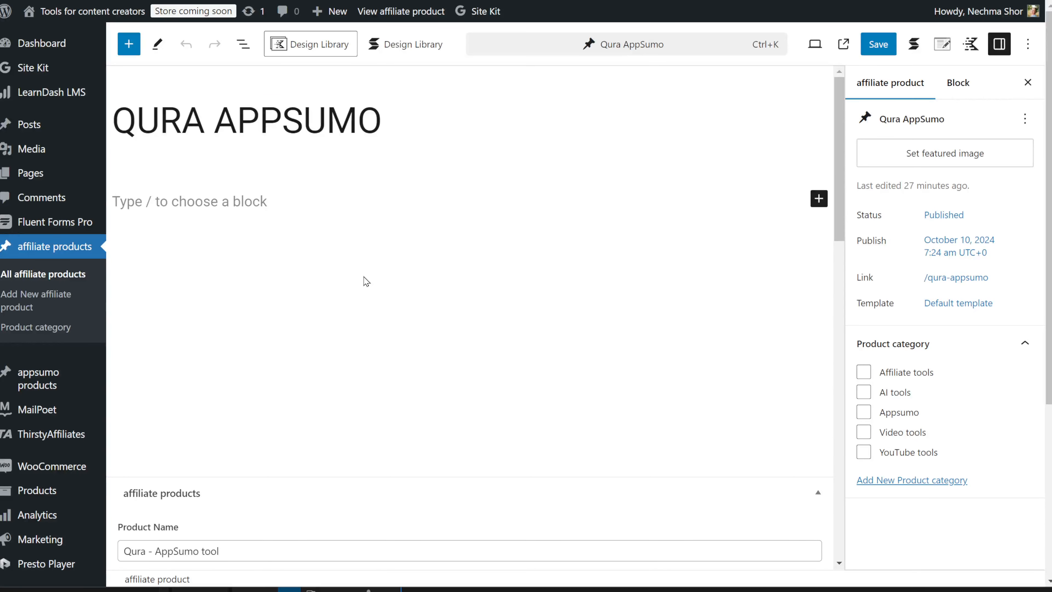
Review the custom fields of the Qura AppSumo affiliate product in the editor.
scroll(414, 286, down, 5)
scroll(441, 295, down, 2)
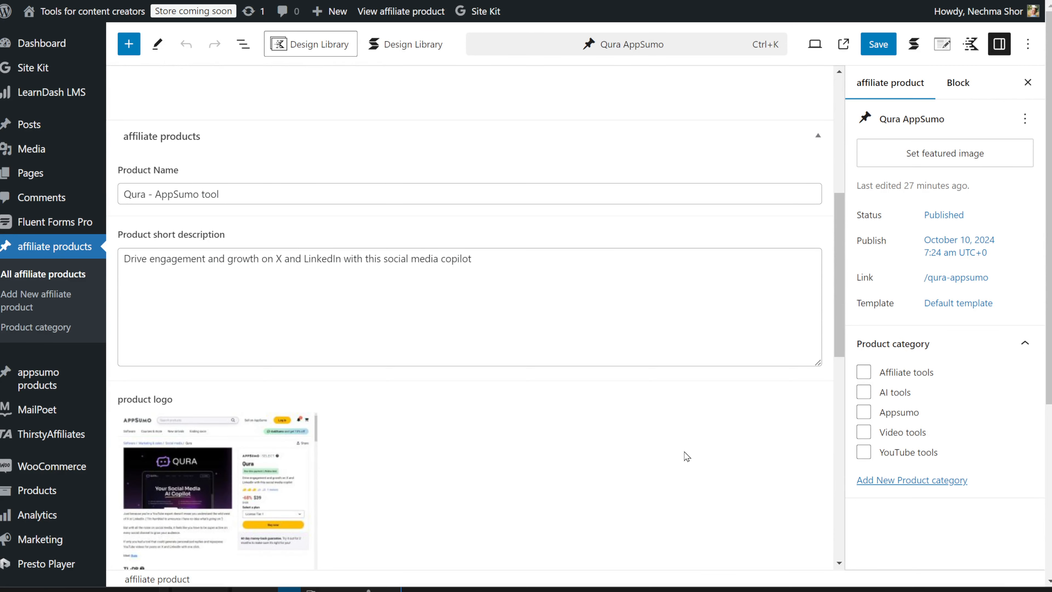
scroll(686, 456, down, 2)
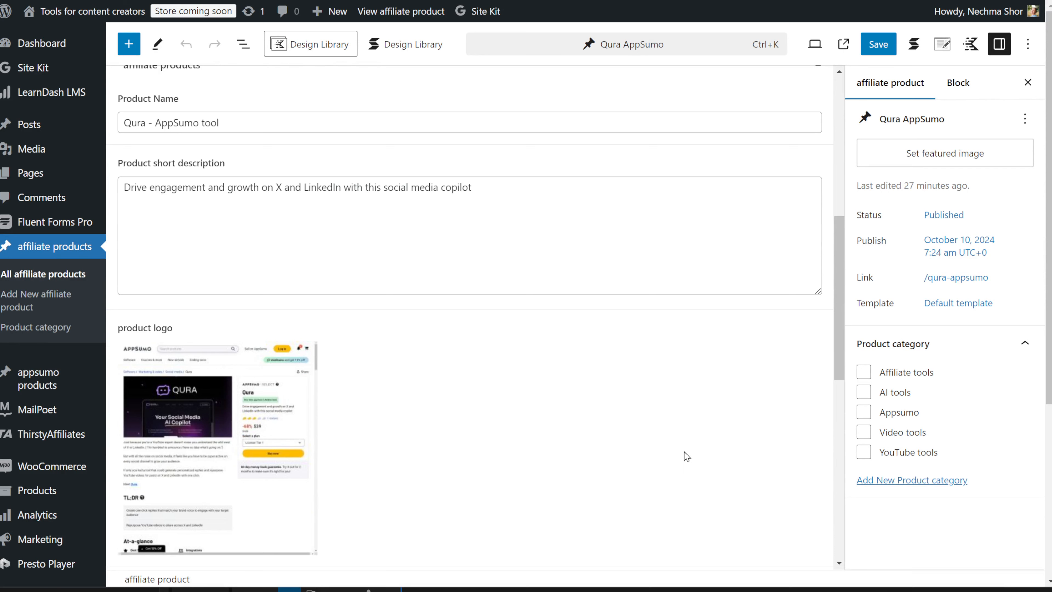
scroll(686, 456, down, 4)
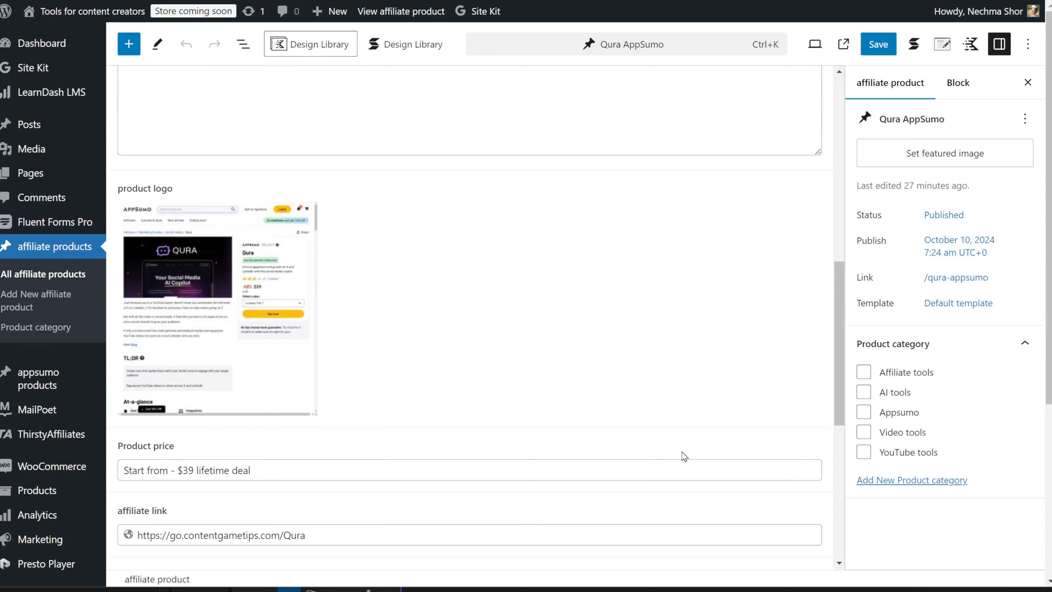
scroll(684, 455, down, 6)
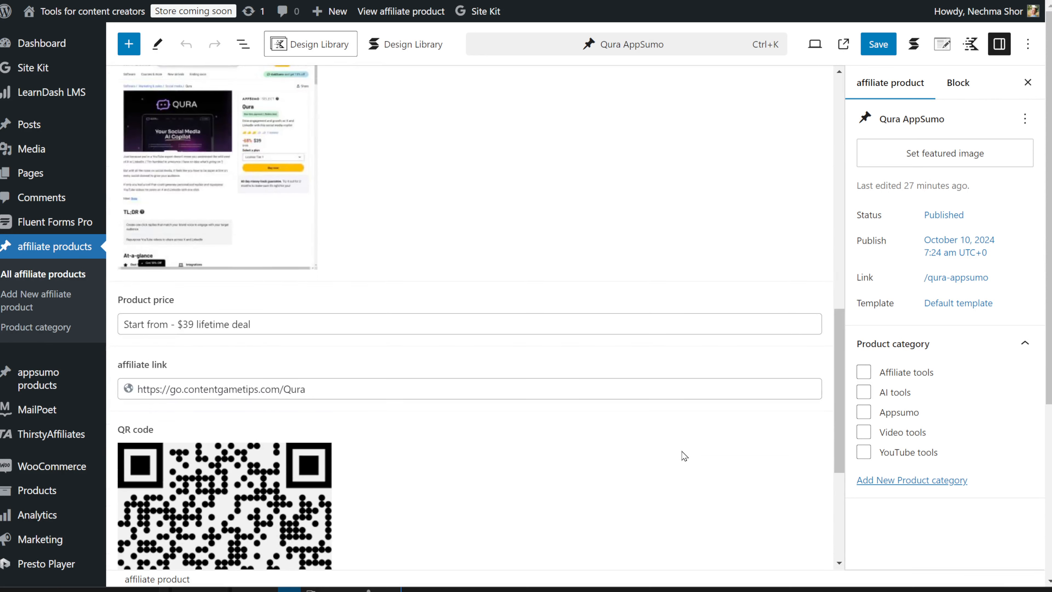
scroll(684, 456, down, 2)
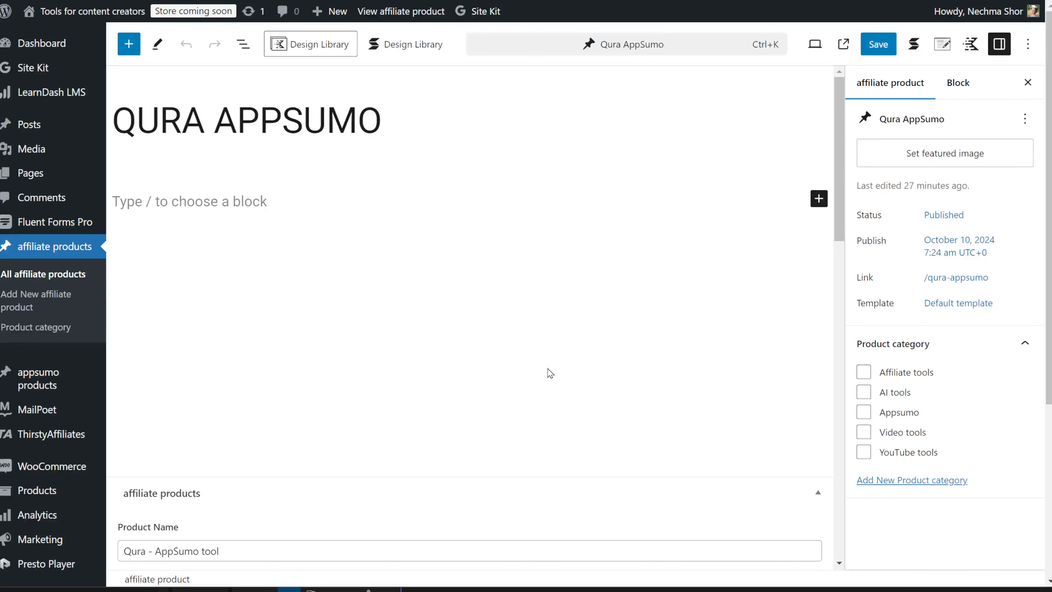
scroll(440, 295, down, 7)
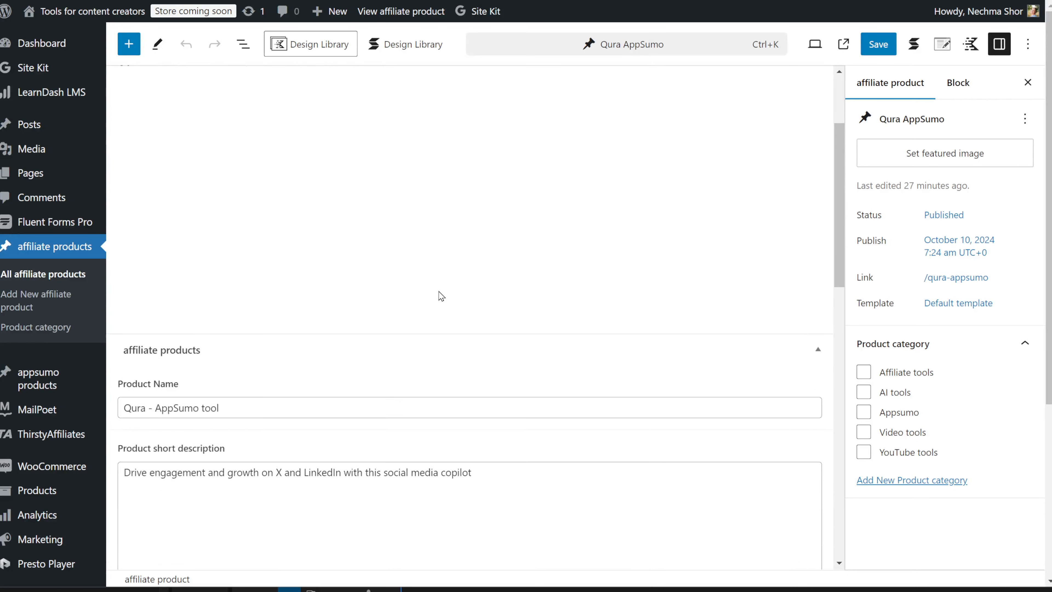
scroll(440, 294, down, 2)
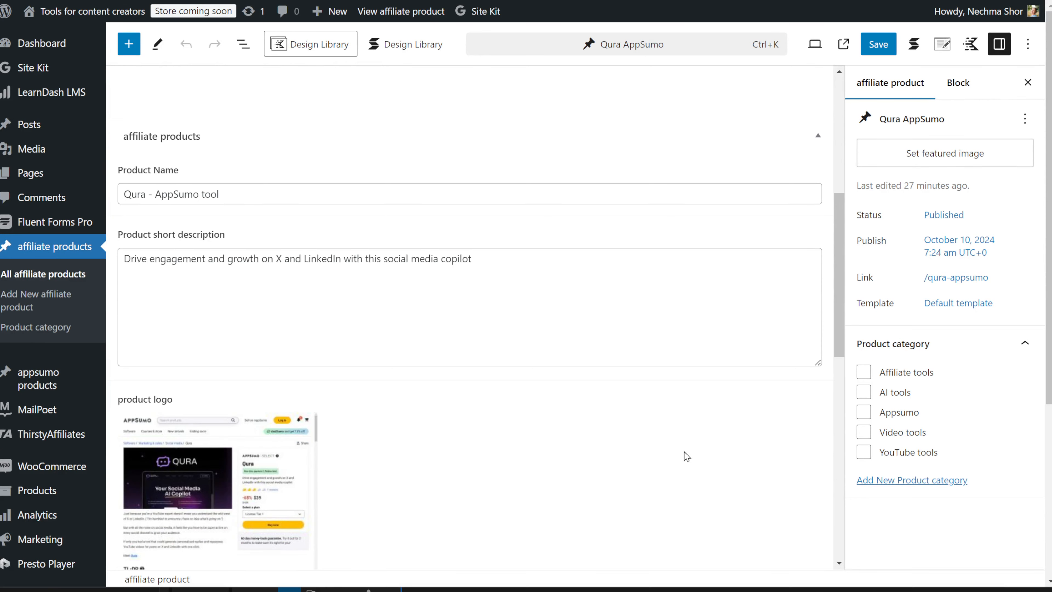
scroll(686, 455, down, 2)
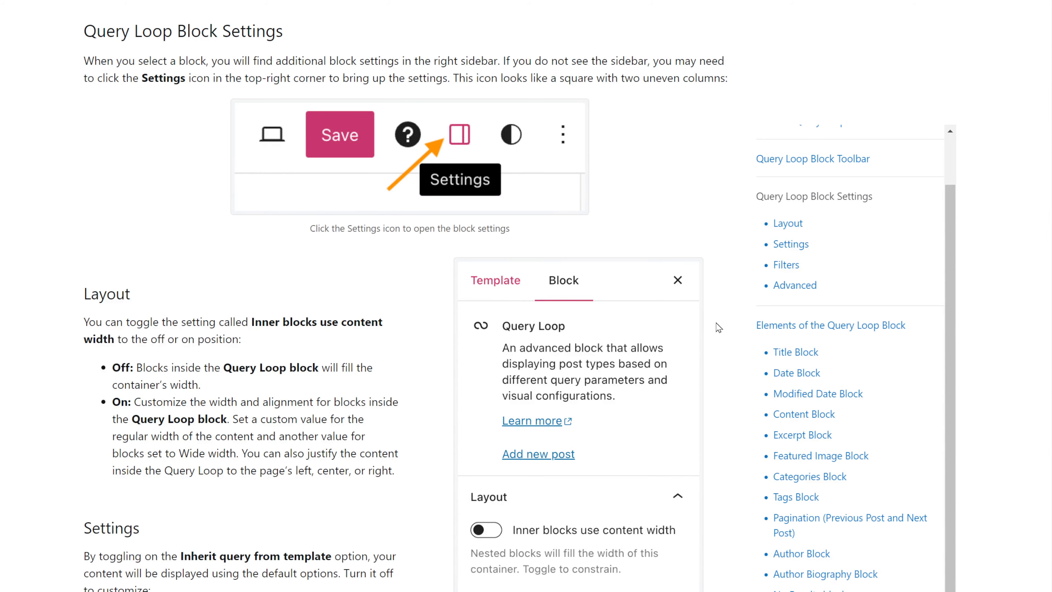
Browse the Query Loop documentation and the Stackable and Elementor feature pages.
scroll(718, 327, down, 2)
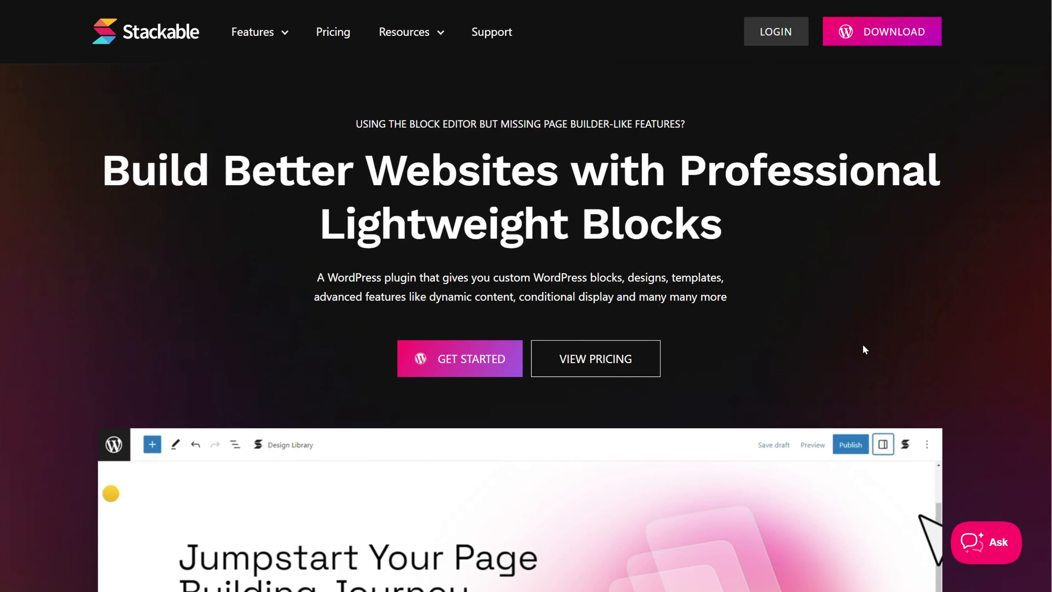
scroll(769, 352, down, 5)
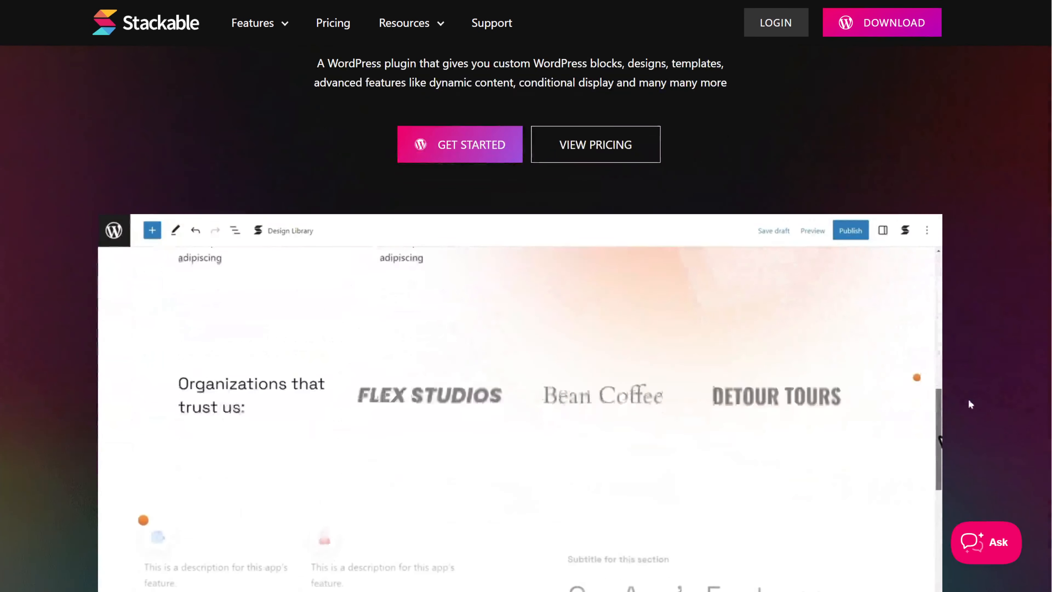
scroll(1021, 418, down, 2)
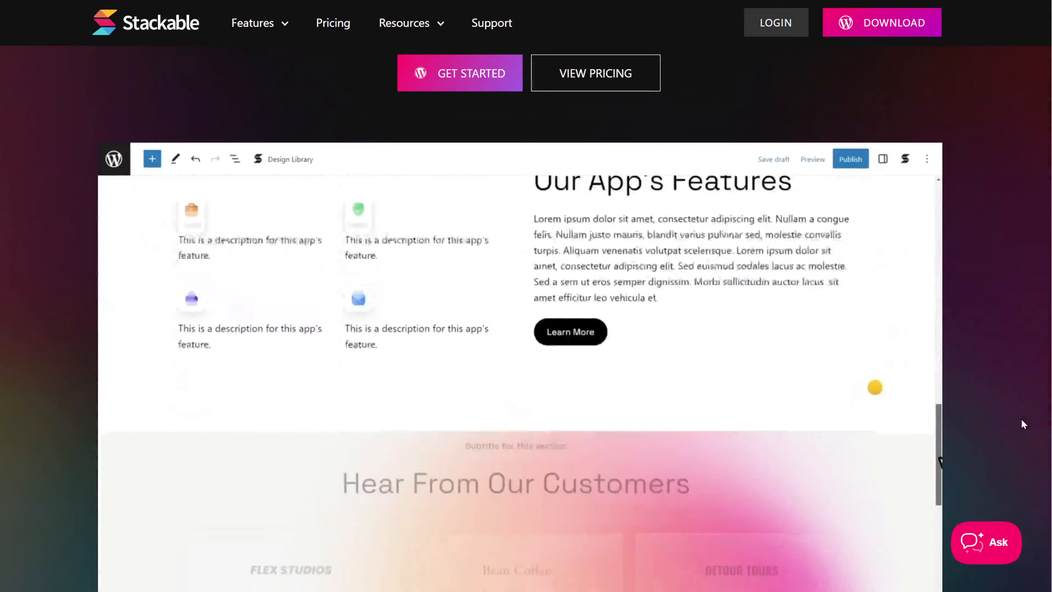
scroll(1021, 419, down, 2)
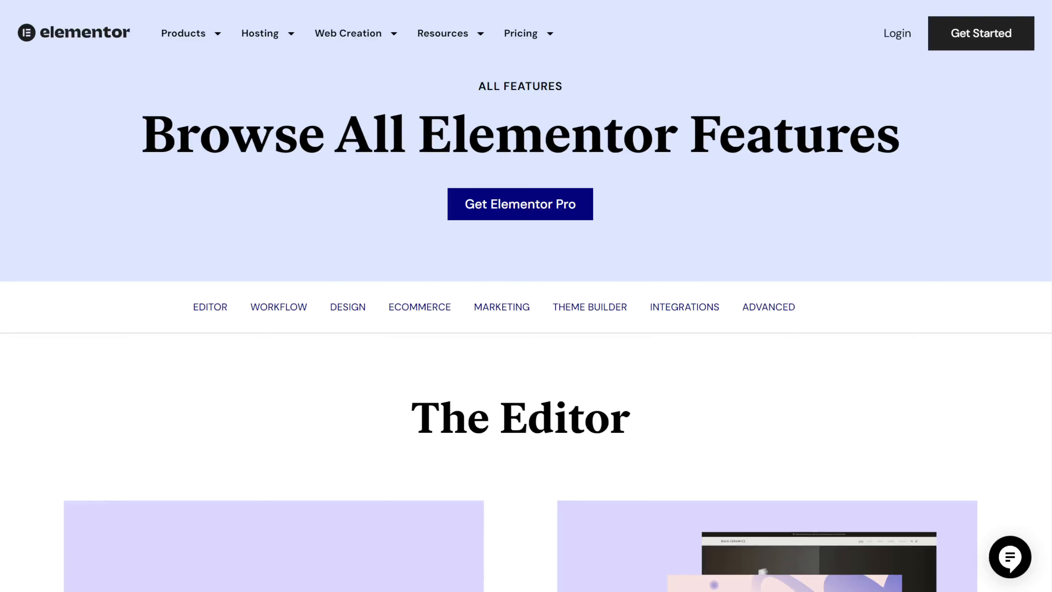
scroll(929, 359, down, 7)
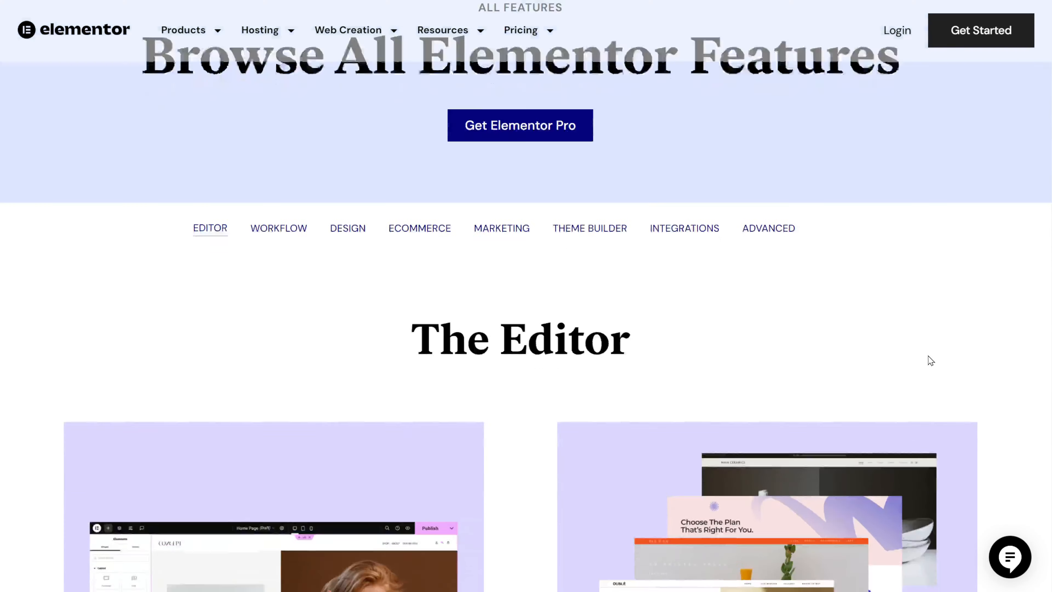
scroll(925, 357, down, 3)
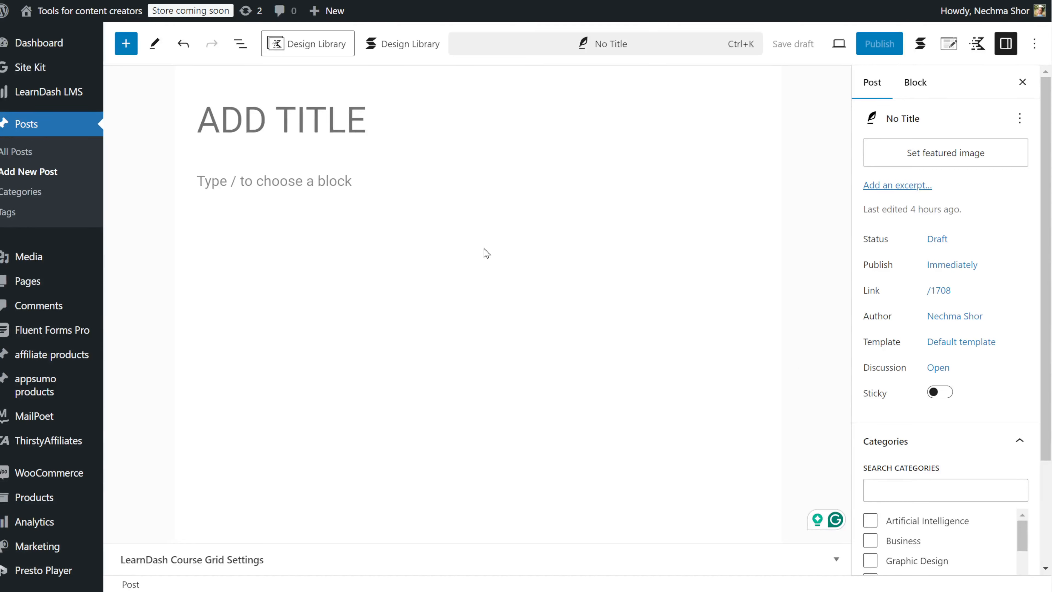
Insert a Query Loop block into the new post's empty content area.
click(228, 178)
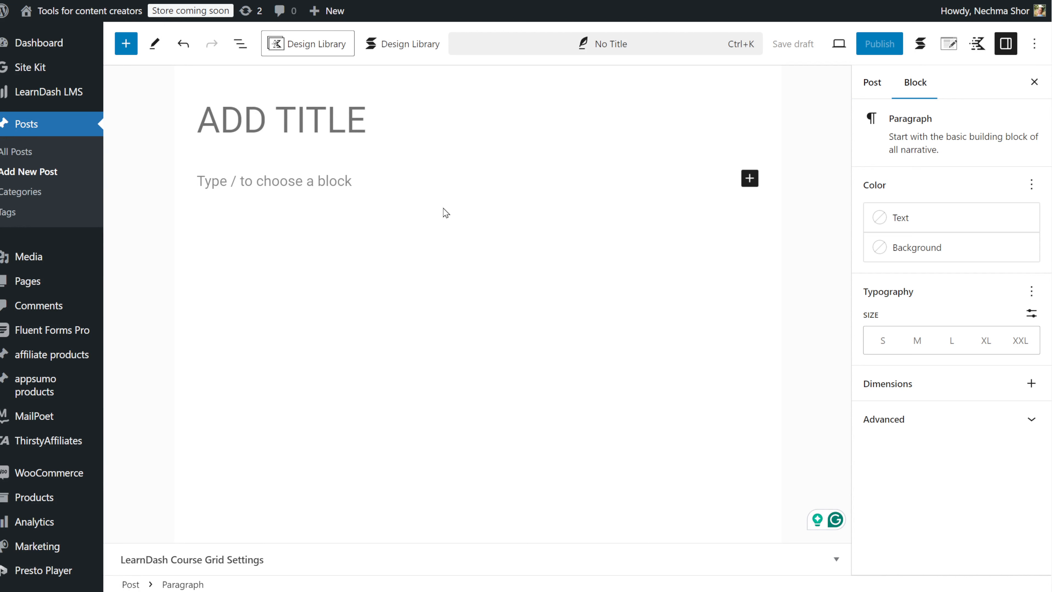
click(749, 178)
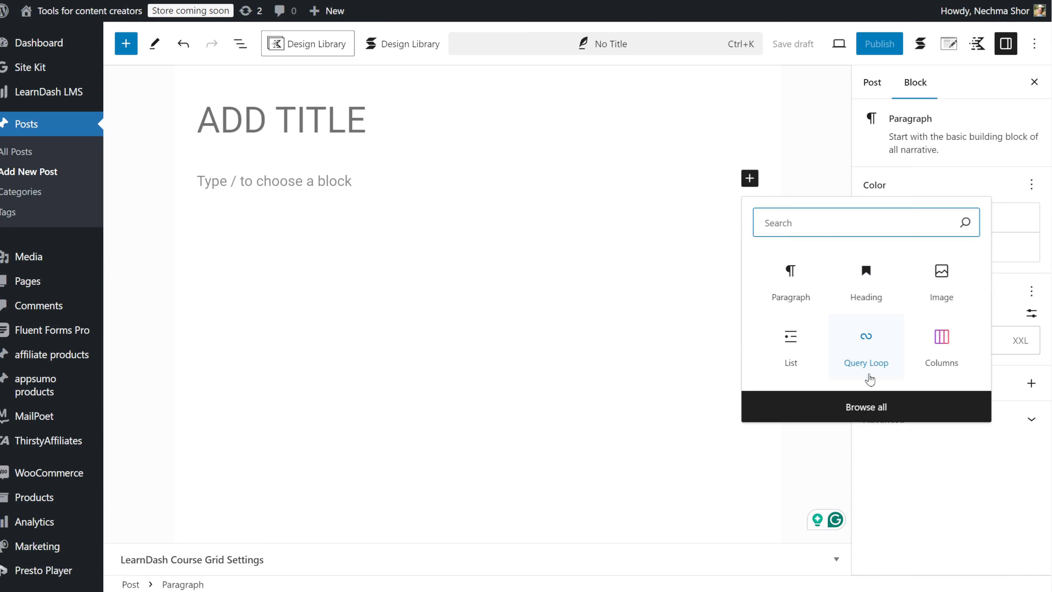
text(qu)
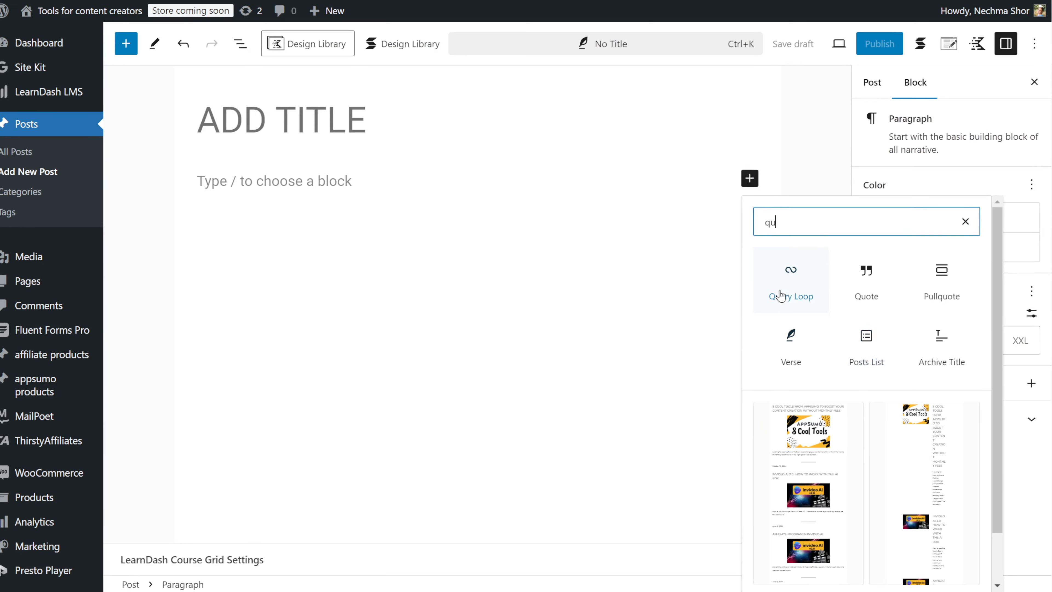
click(812, 299)
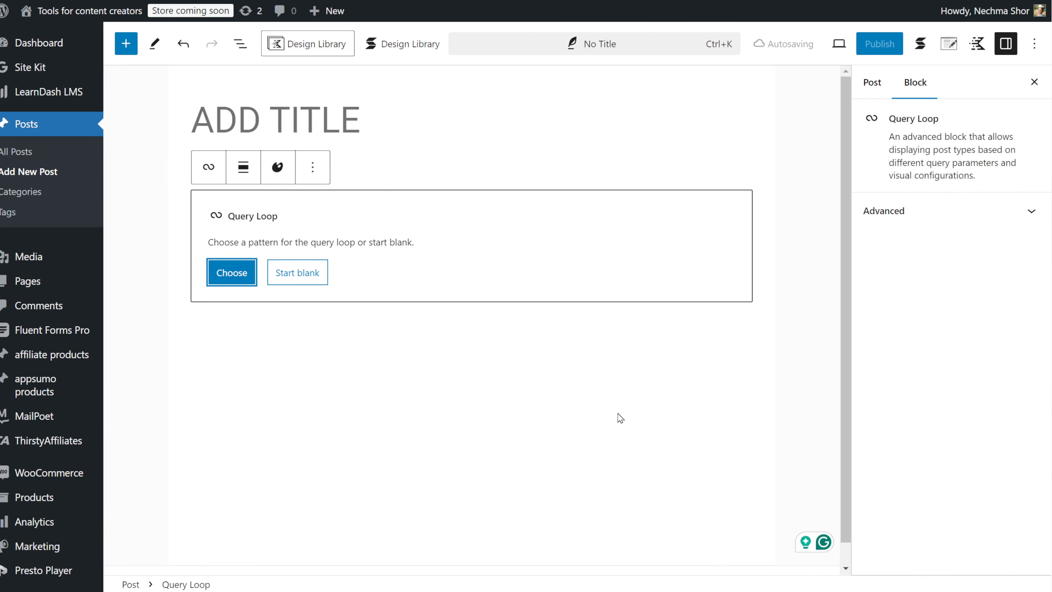
Start the Query Loop blank and pick the Title & Date variation.
click(233, 281)
key(Escape)
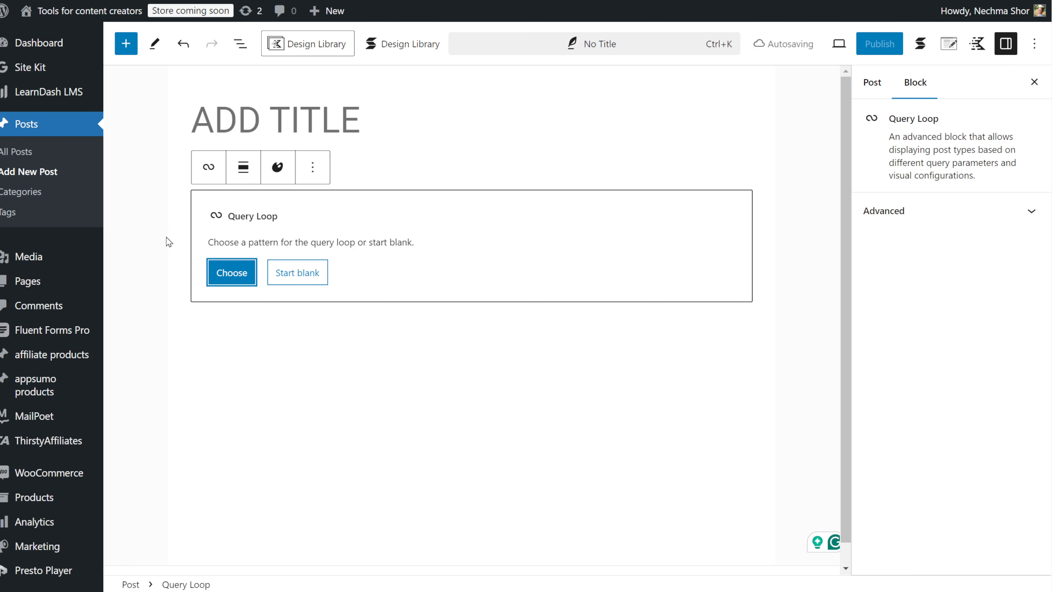
click(285, 274)
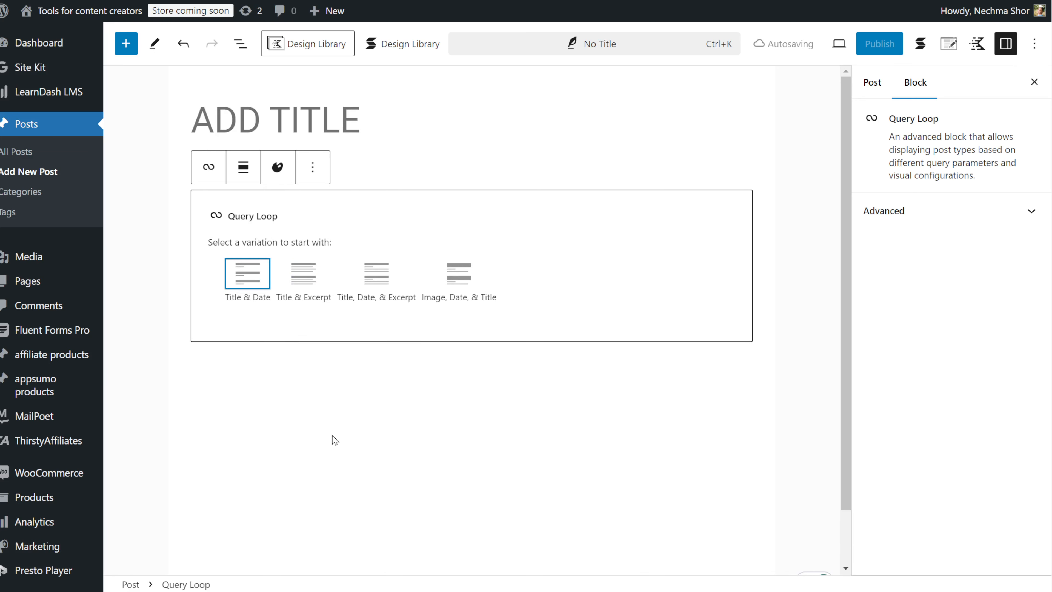
click(249, 287)
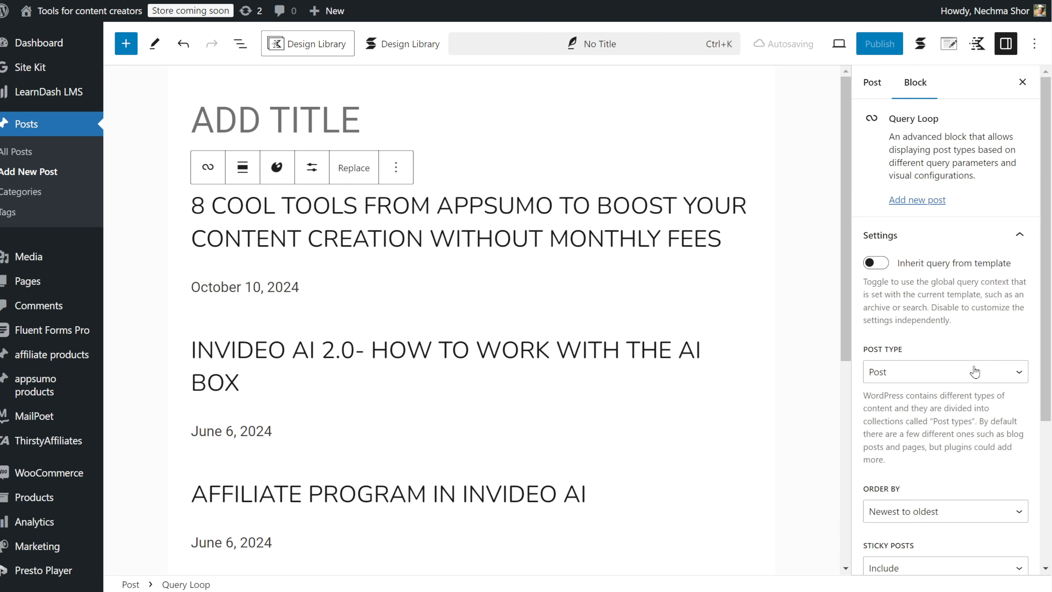
Set the Query Loop's post type to affiliate product.
click(958, 379)
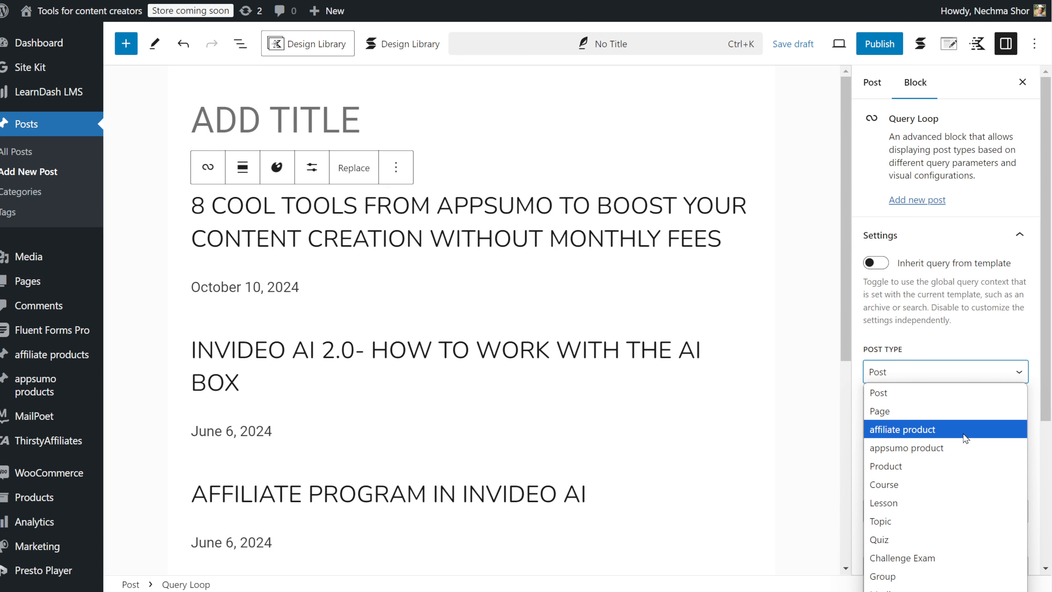
click(952, 430)
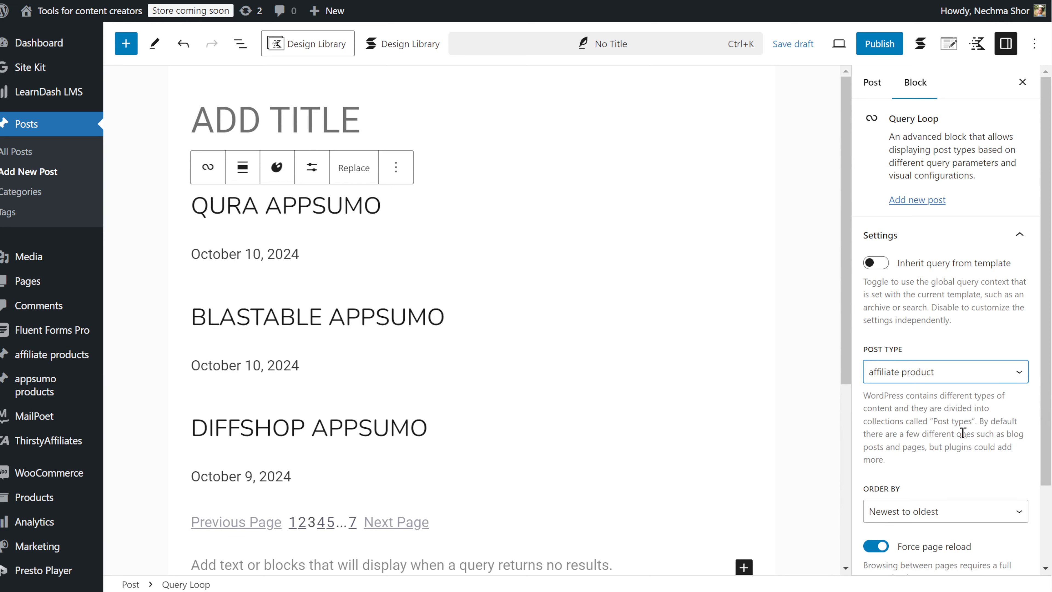
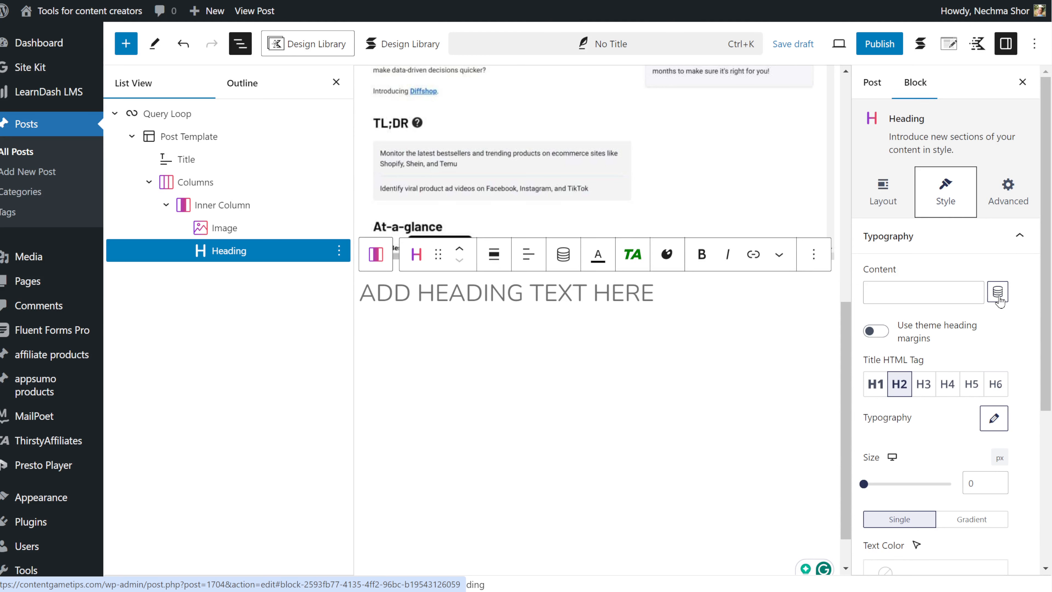
Bind the heading's content to the dynamic field affiliate products - Product Name from the current post.
click(998, 292)
click(899, 198)
scroll(910, 315, down, 5)
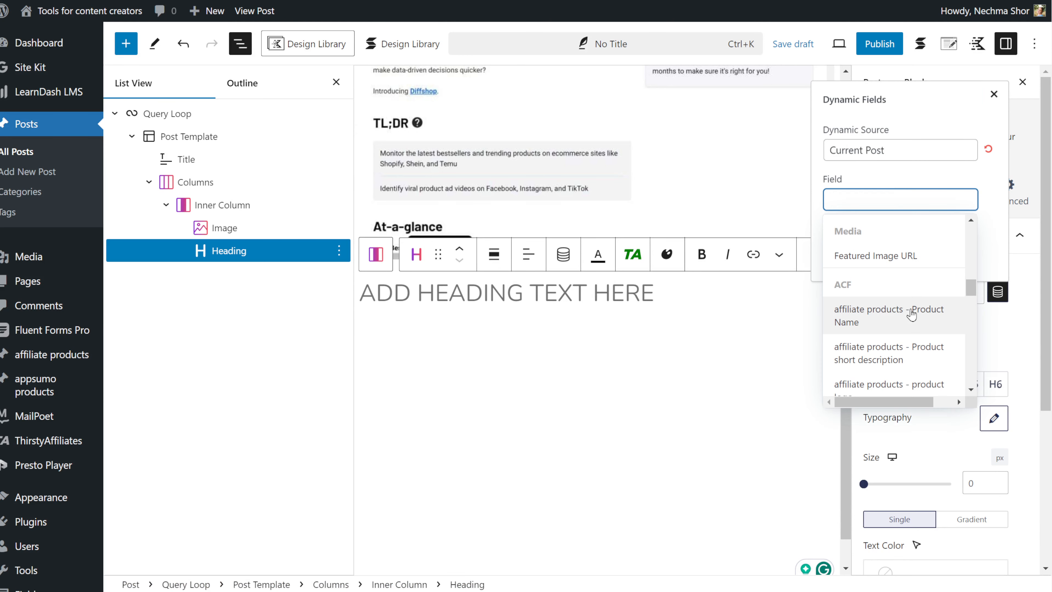
click(910, 315)
click(843, 265)
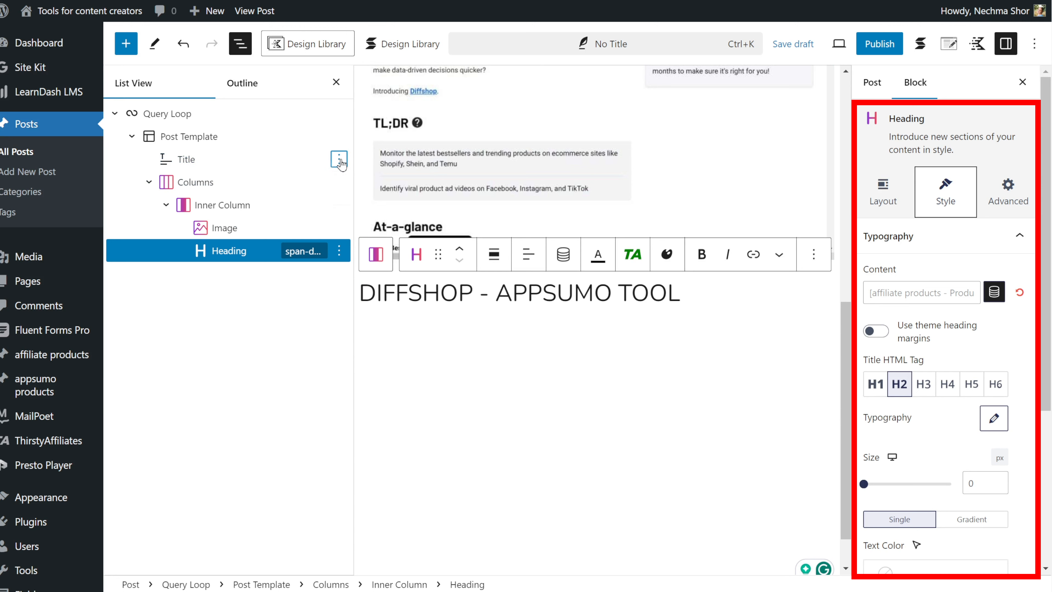
Delete the Title block from the post template and add a Text block below the heading.
click(339, 159)
click(360, 537)
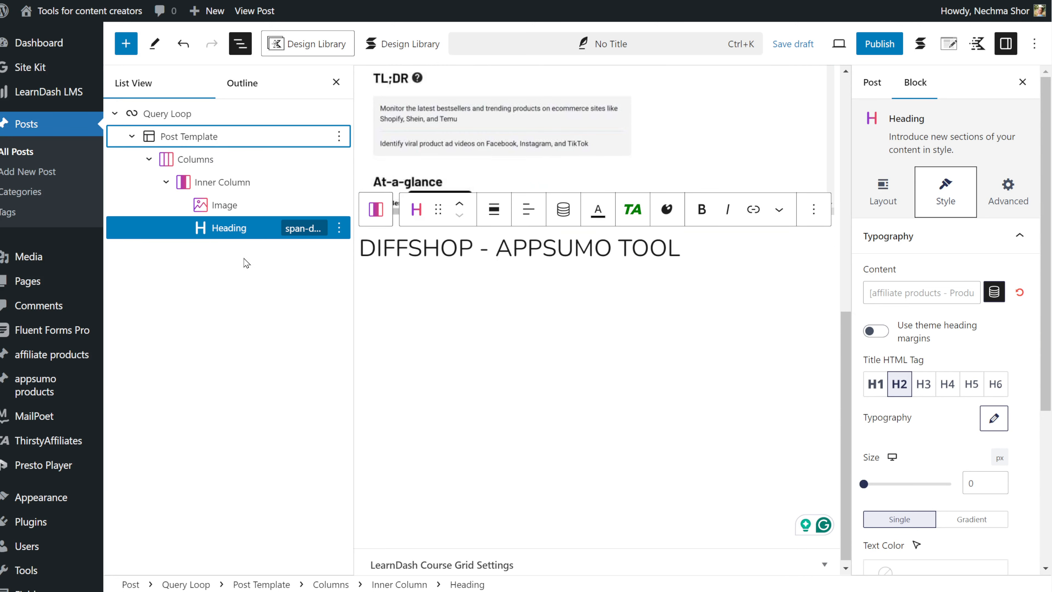
click(825, 313)
text(text)
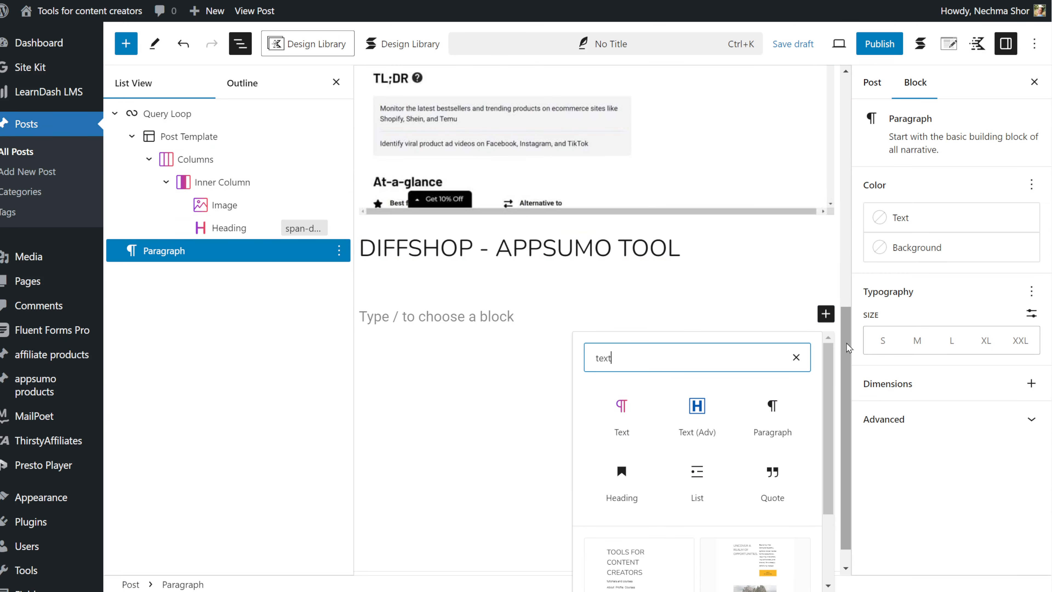
click(622, 414)
Bind the Text block's content to the affiliate products - Product short description field.
click(997, 292)
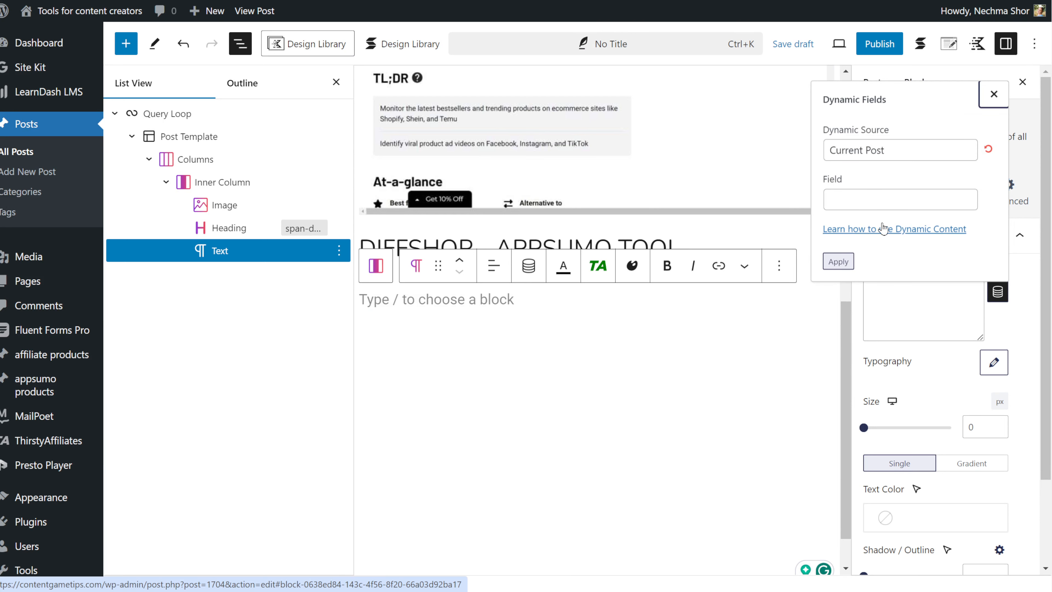
click(900, 200)
scroll(890, 270, down, 3)
click(890, 251)
click(838, 261)
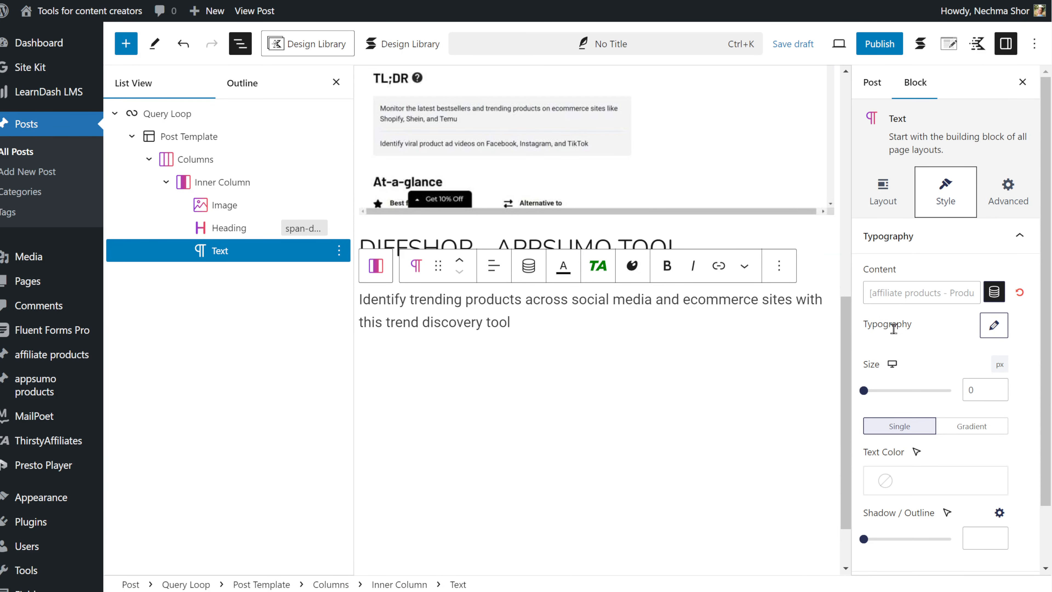
Add a Columns block with the 70 / 30 variation below the description.
click(494, 265)
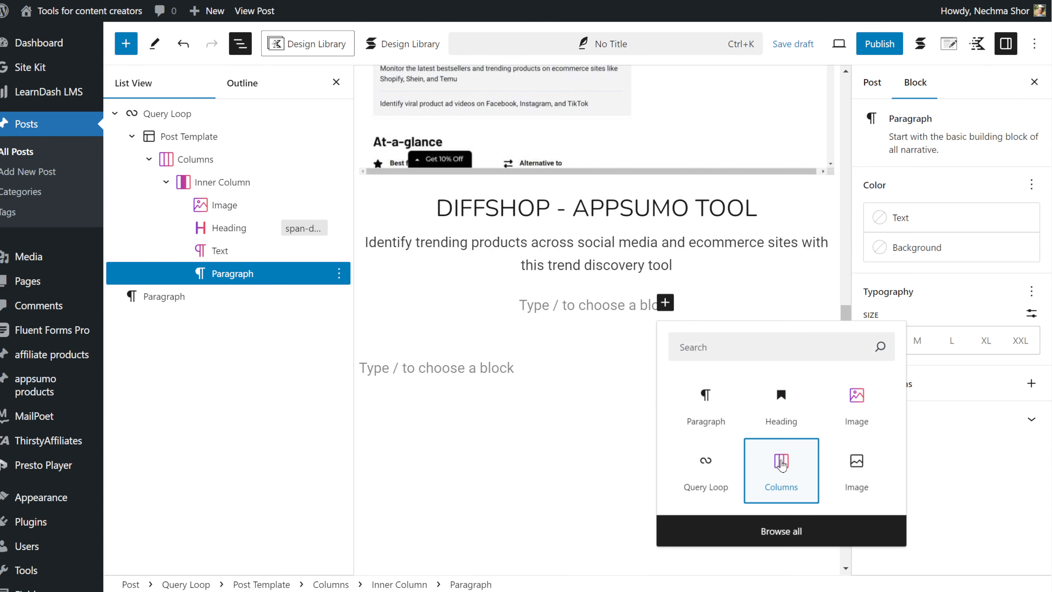
click(782, 465)
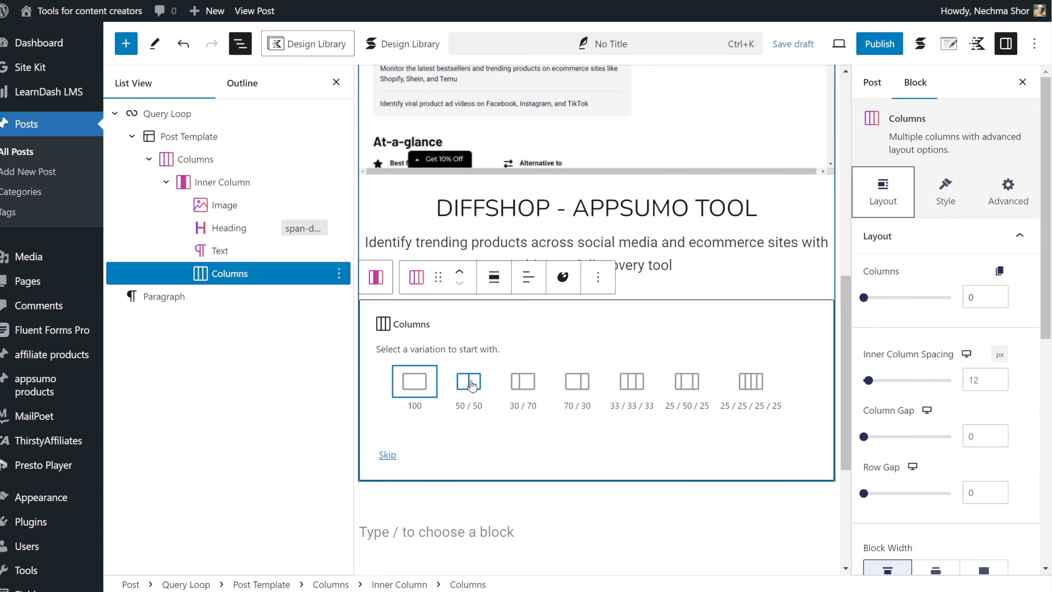
click(575, 386)
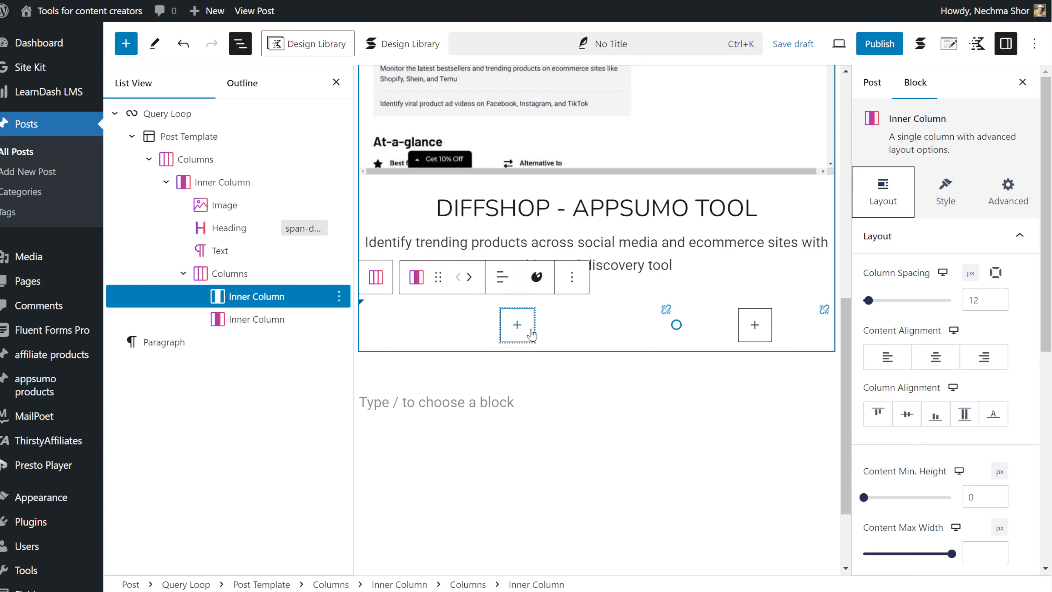
Add a heading reading price in the left inner column and set its tag to H5.
click(523, 323)
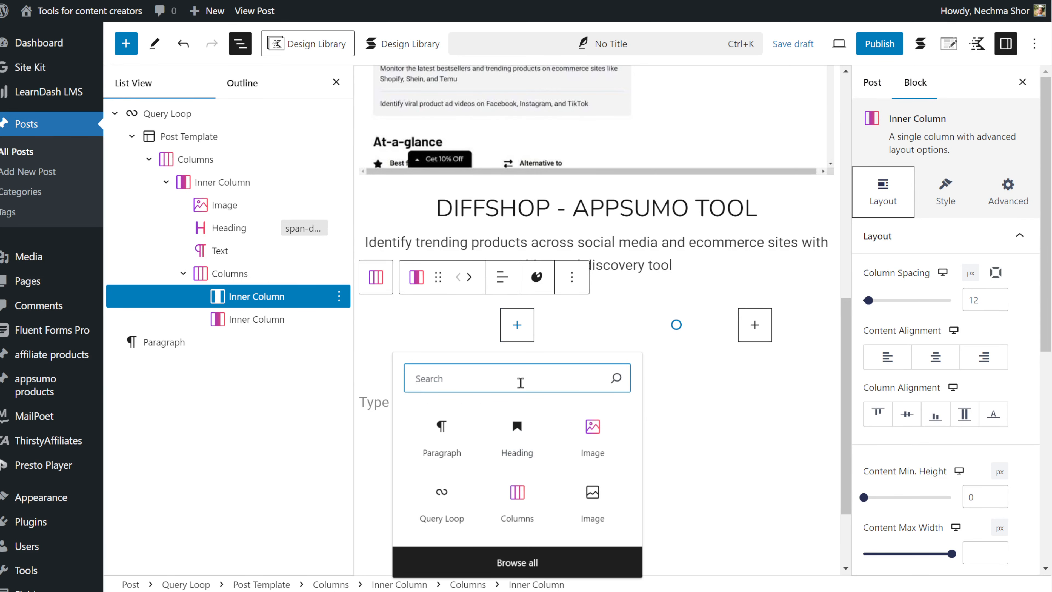
text(hea)
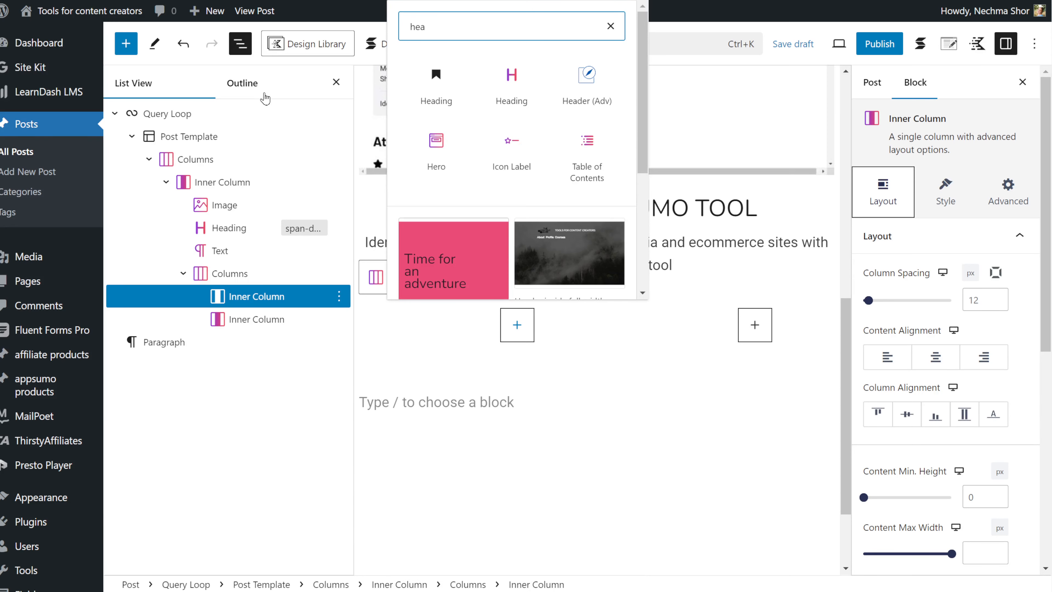
click(501, 83)
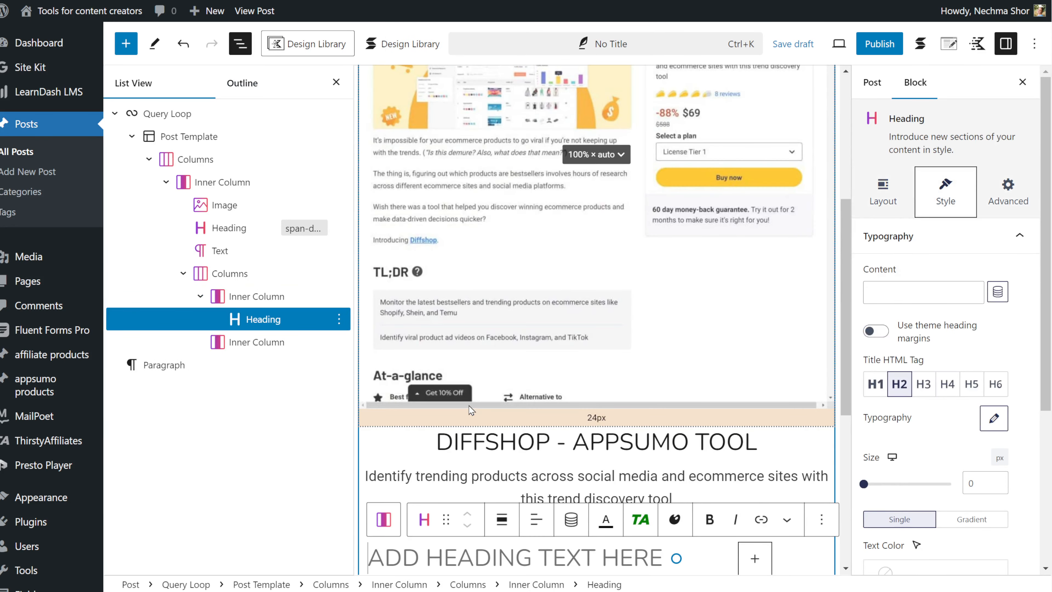
scroll(528, 293, down, 5)
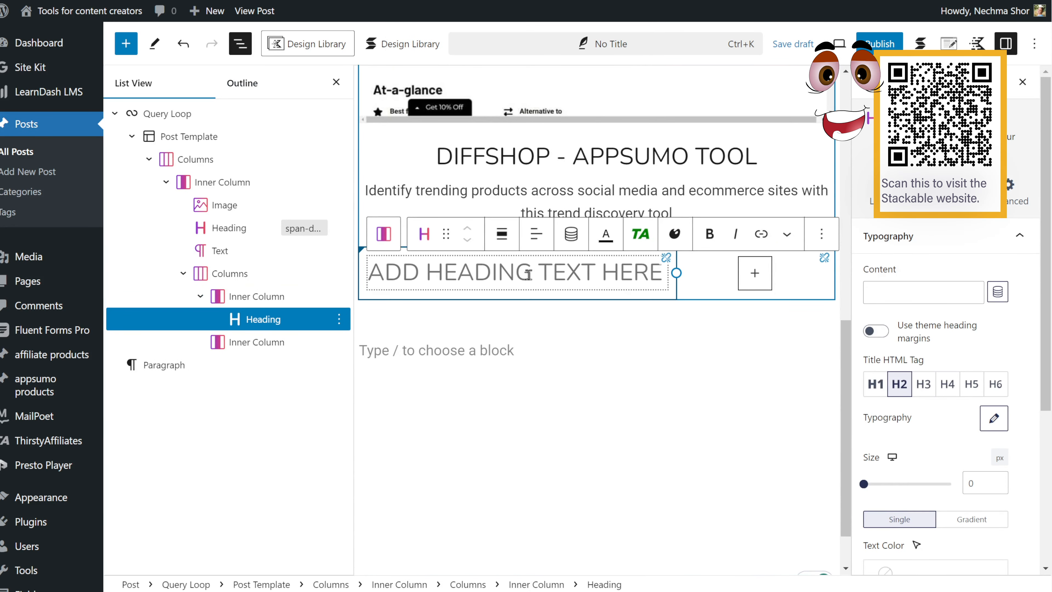
text(price)
click(971, 384)
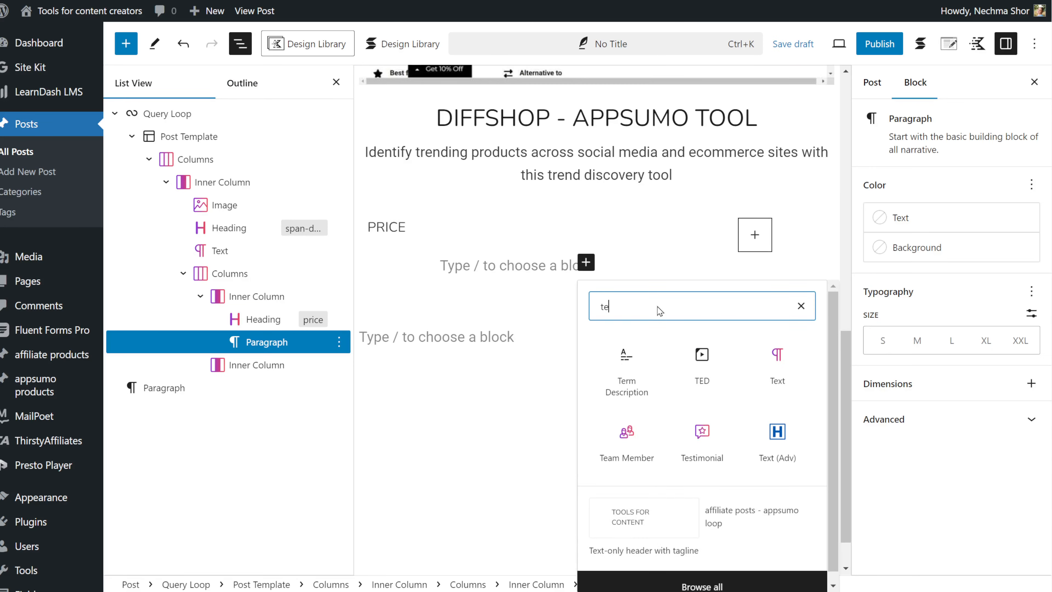
Add a Text block under the price heading and bind it to the affiliate products - Product price field.
text(xt)
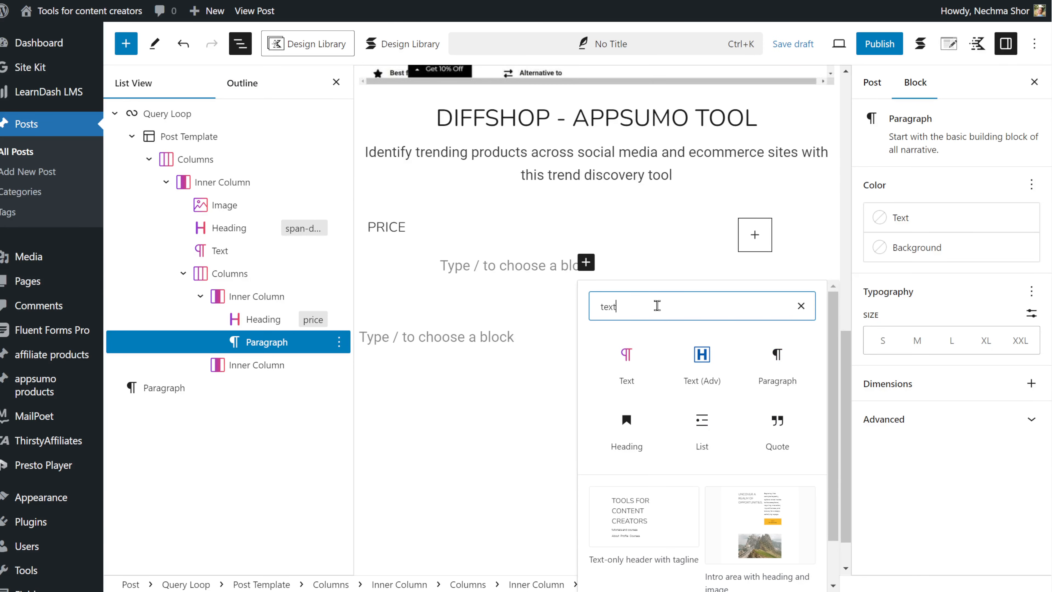
click(641, 353)
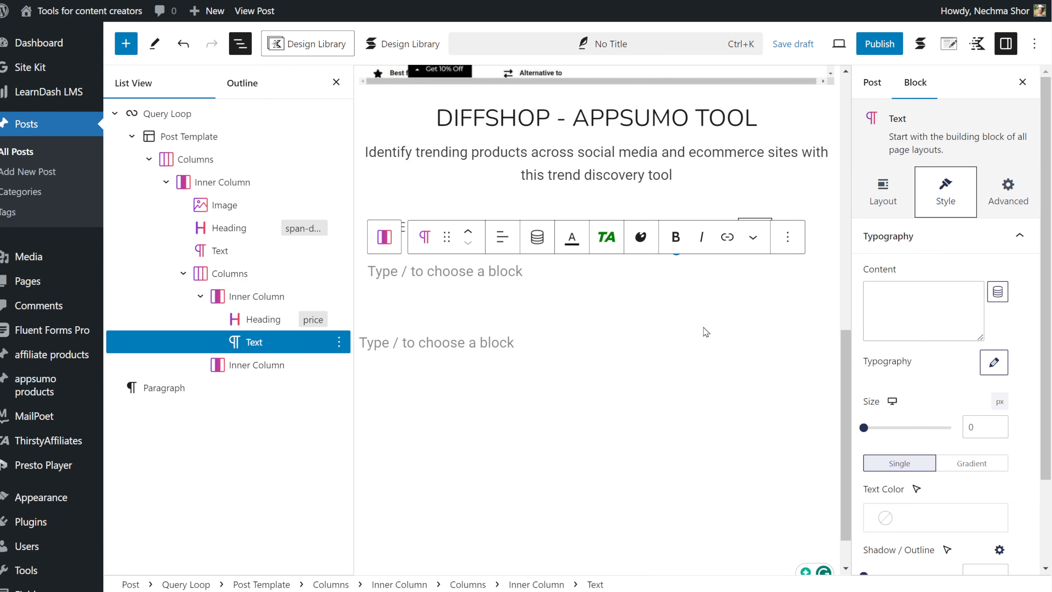
click(997, 293)
click(856, 198)
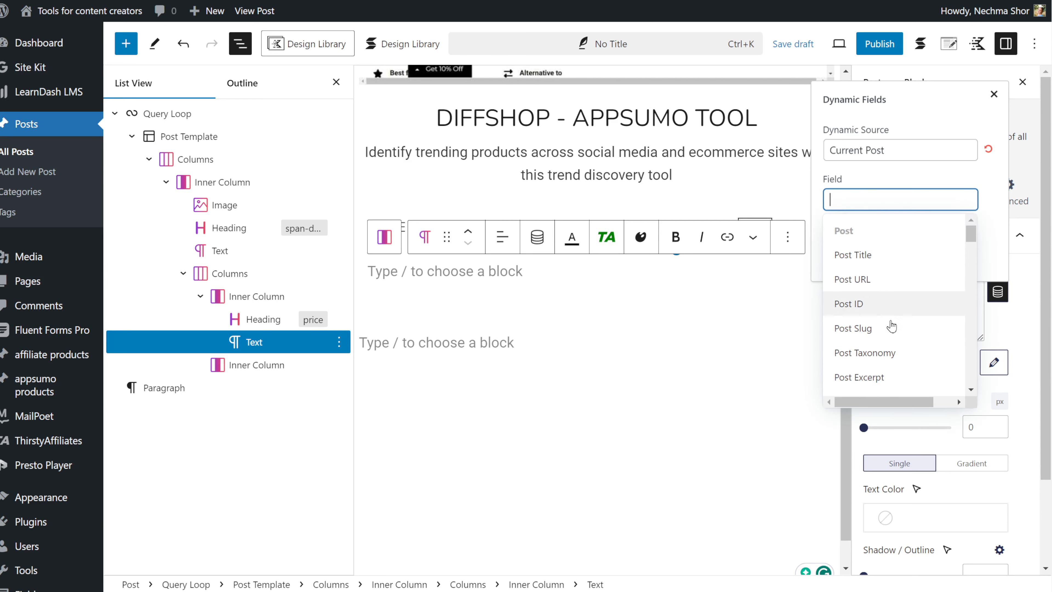
scroll(895, 331, down, 10)
scroll(897, 341, down, 2)
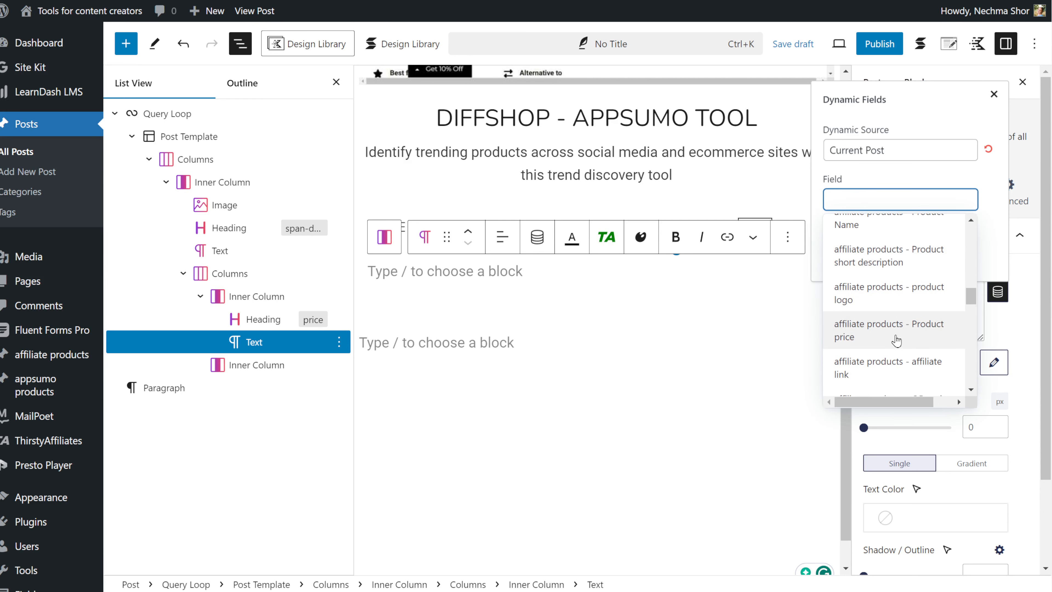
click(896, 341)
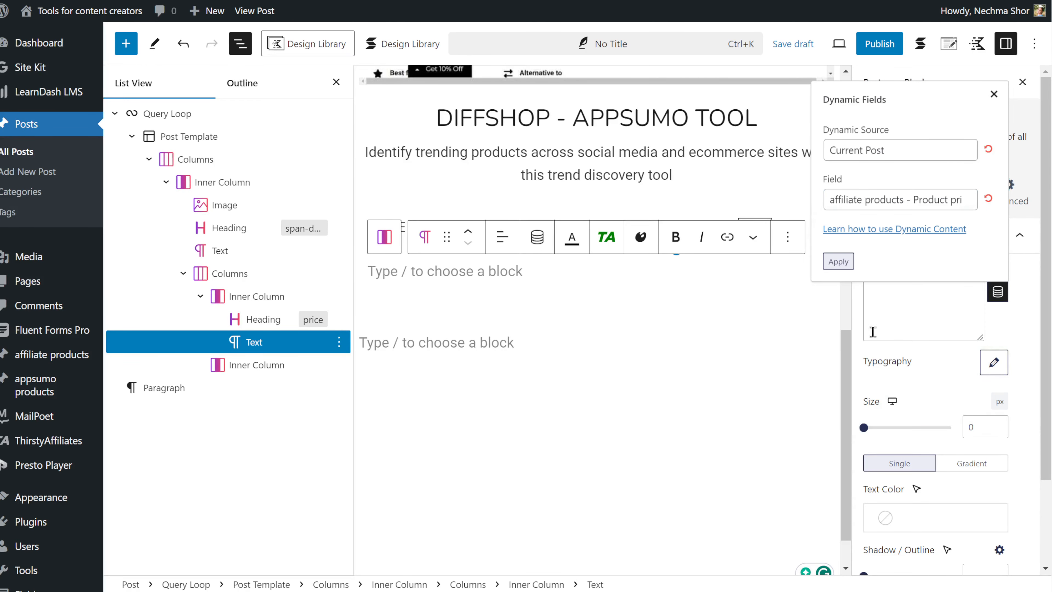
click(838, 262)
Add an Image block in the right inner column and bind it to the affiliate products - QR code field.
click(637, 307)
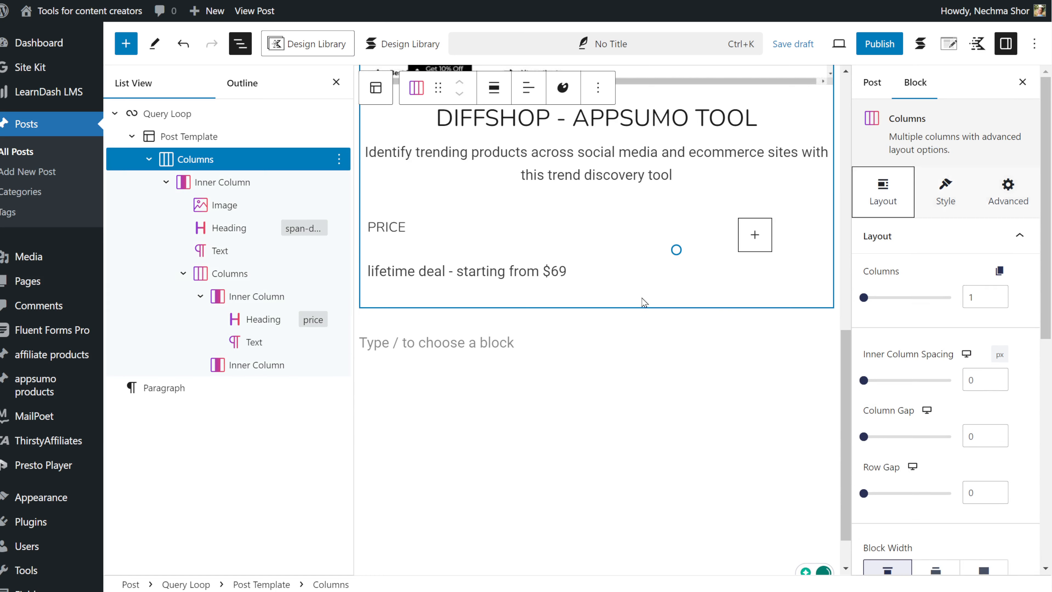
click(753, 236)
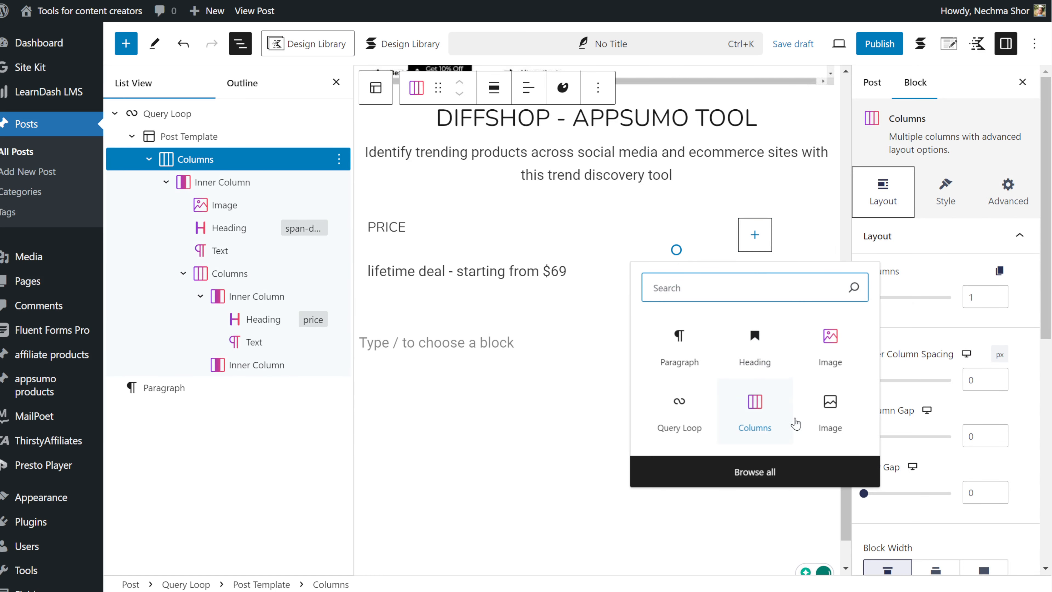
click(829, 344)
click(997, 292)
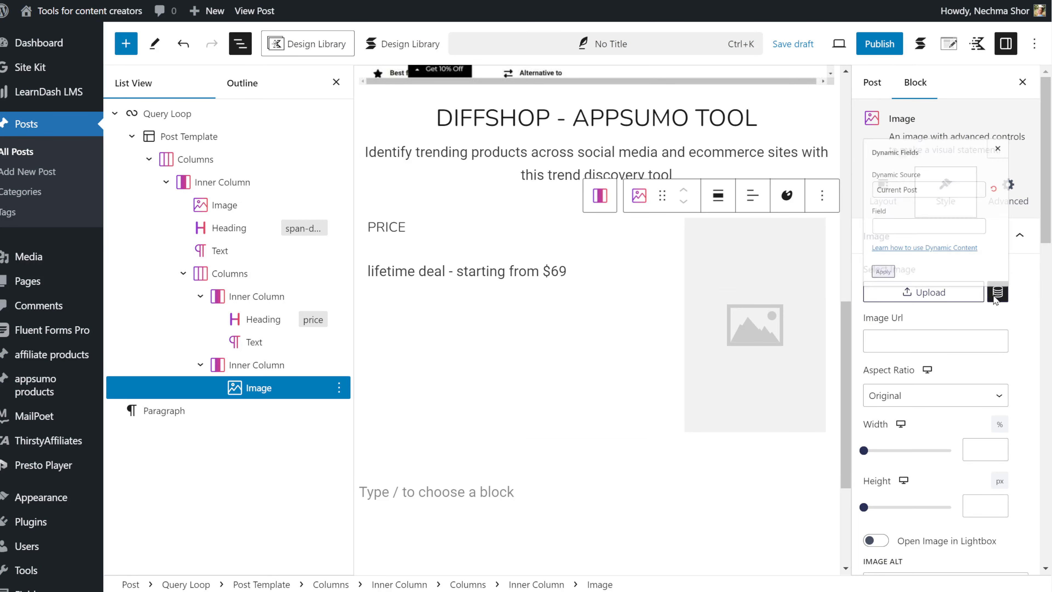
click(860, 198)
scroll(872, 340, down, 8)
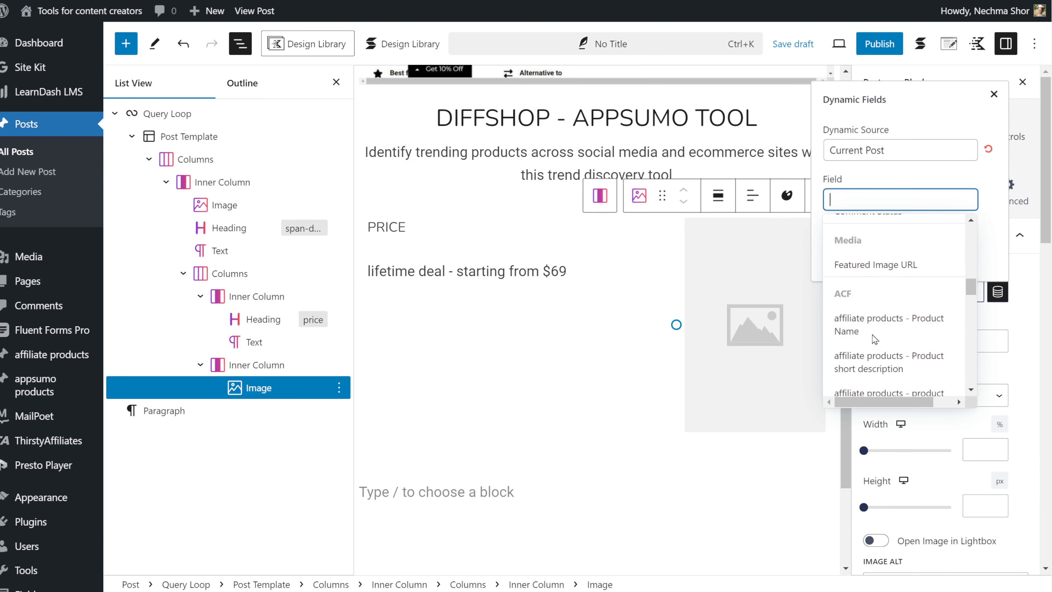
click(873, 352)
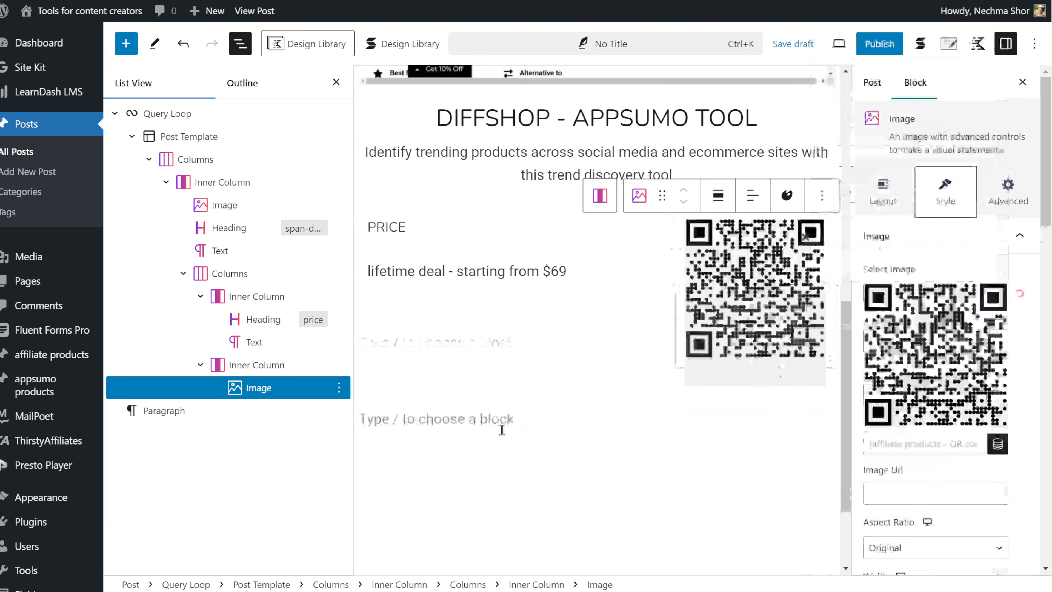
click(500, 430)
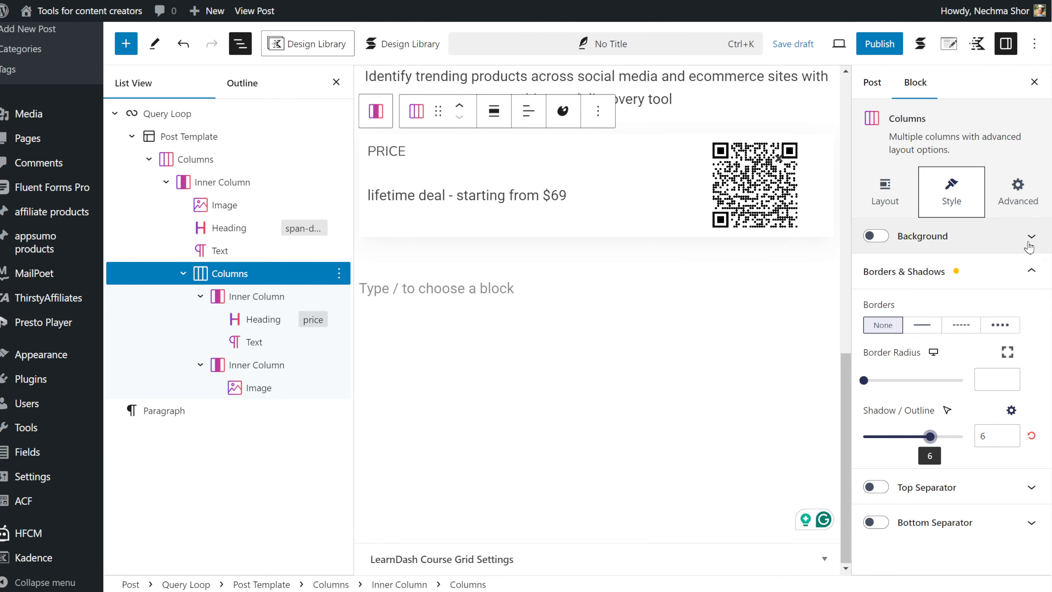
Enable a background on the nested Columns block and adjust its borders and shadows.
click(1028, 246)
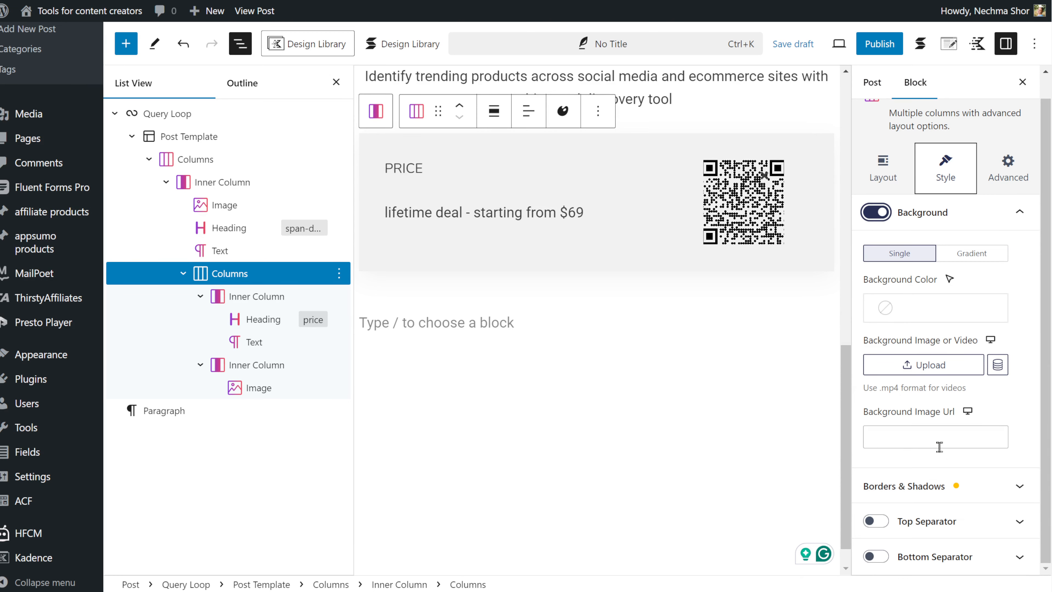
click(939, 486)
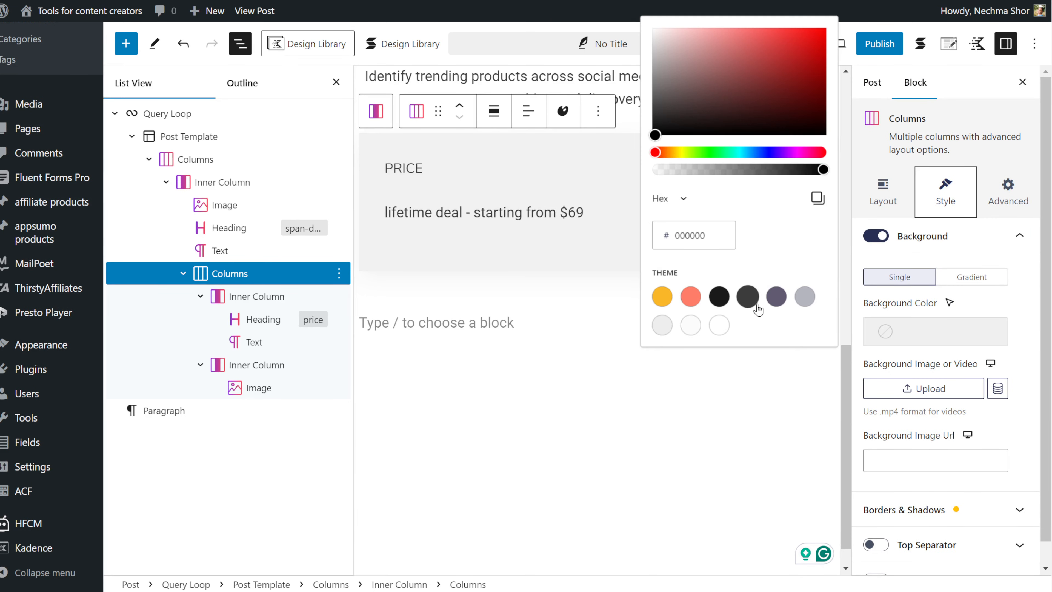
Add a Button block below the columns and move its button group inside the post template.
click(664, 324)
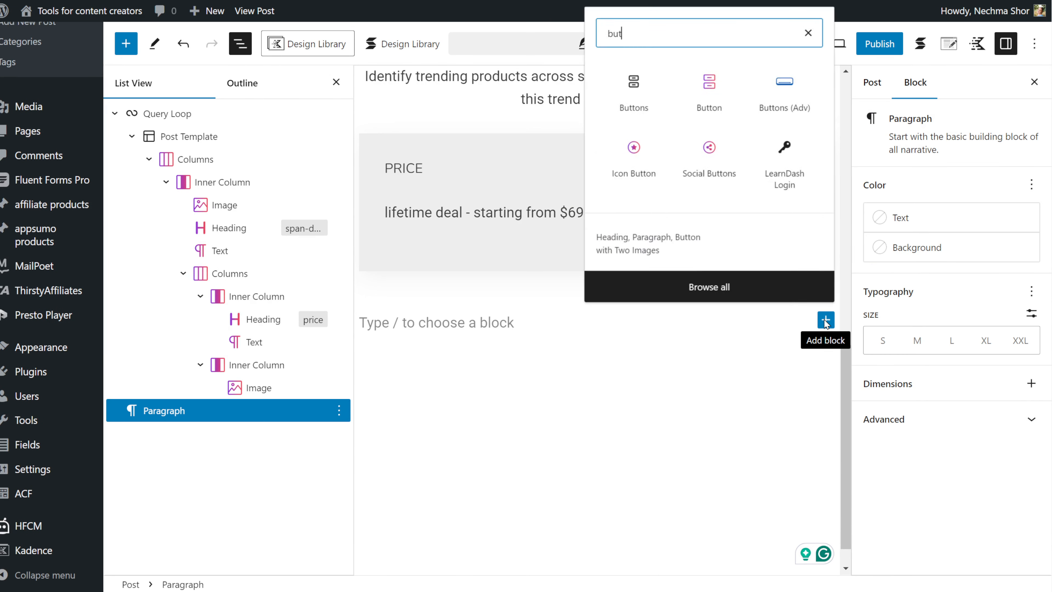
click(699, 85)
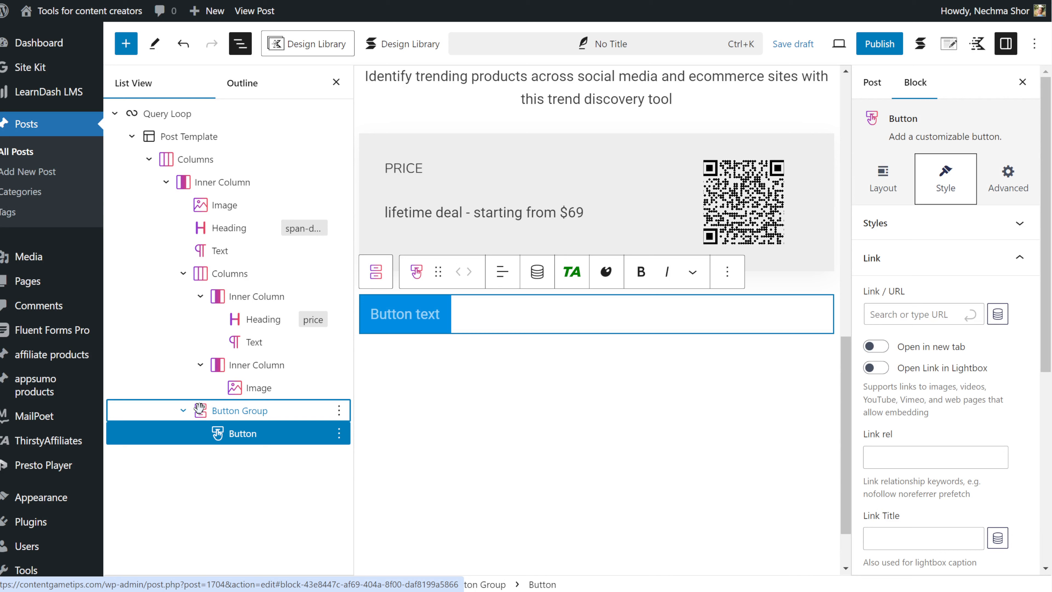
drag(202, 411, 158, 413)
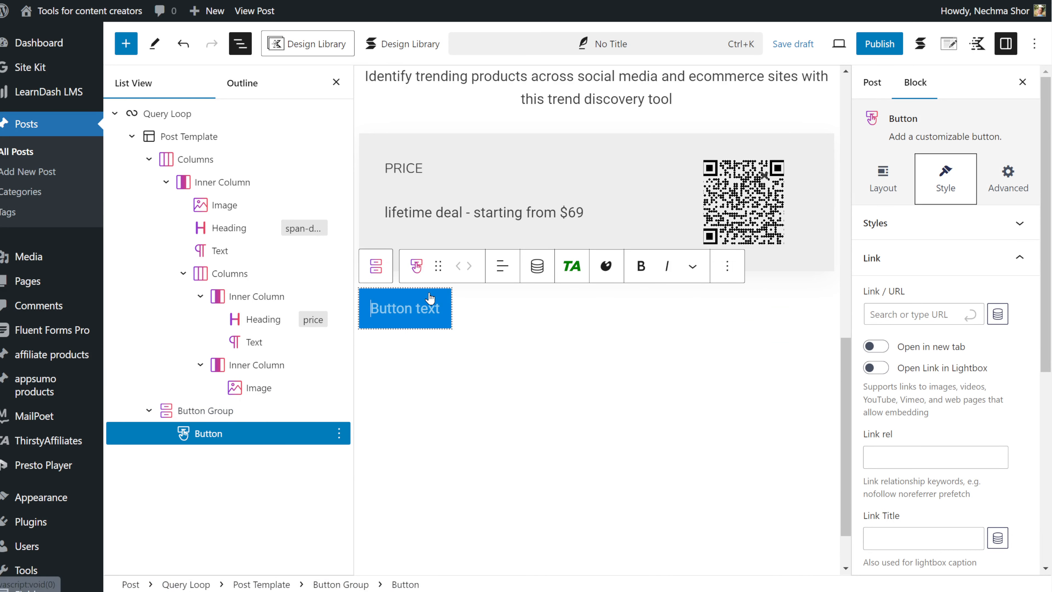
Bind the button's link to the affiliate products - affiliate link field.
click(997, 315)
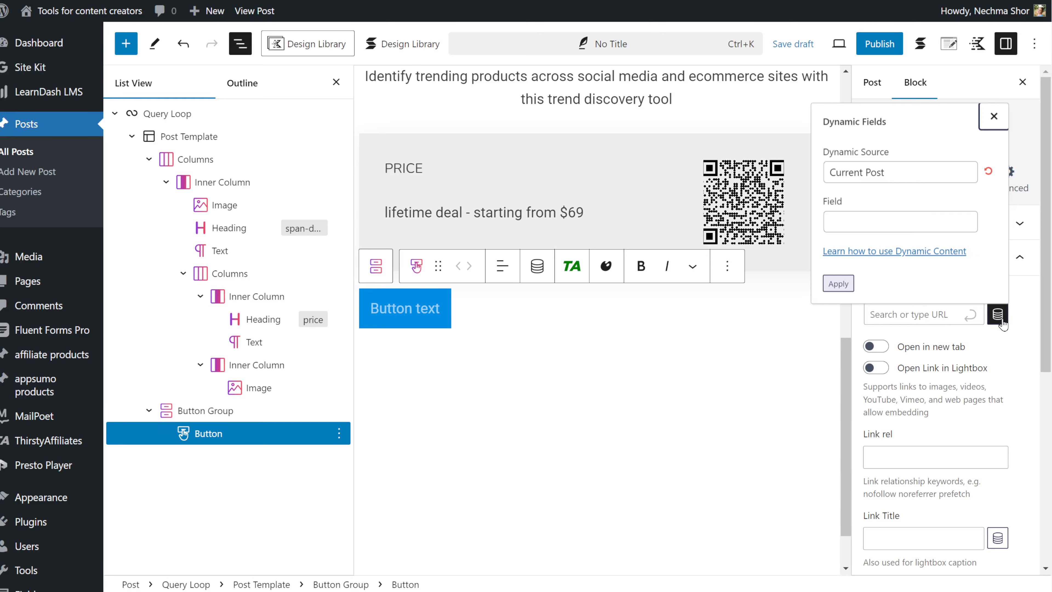
click(860, 226)
scroll(906, 390, down, 2)
scroll(906, 391, down, 15)
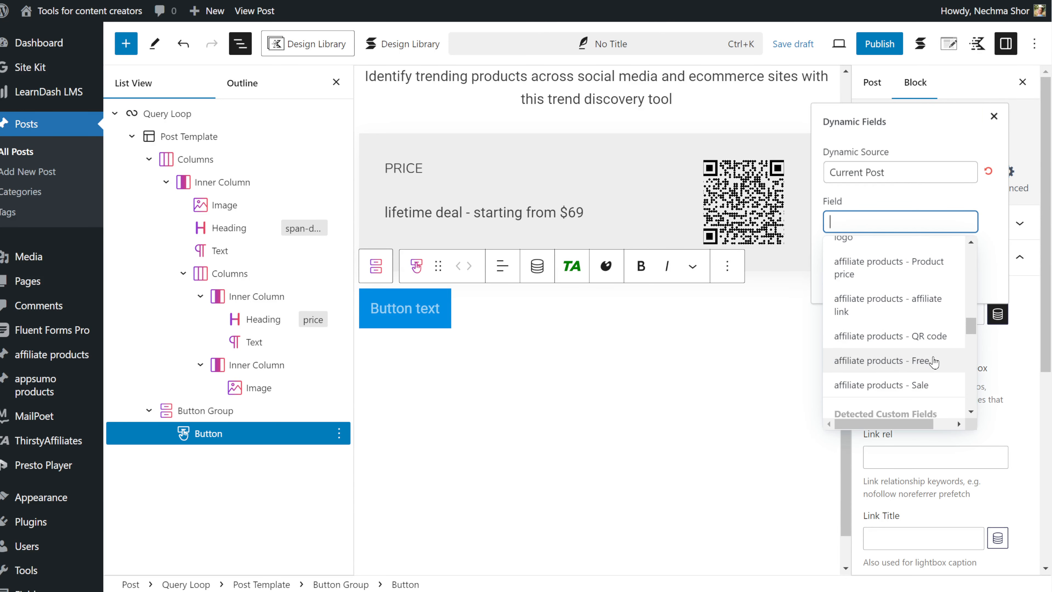
click(921, 295)
click(839, 285)
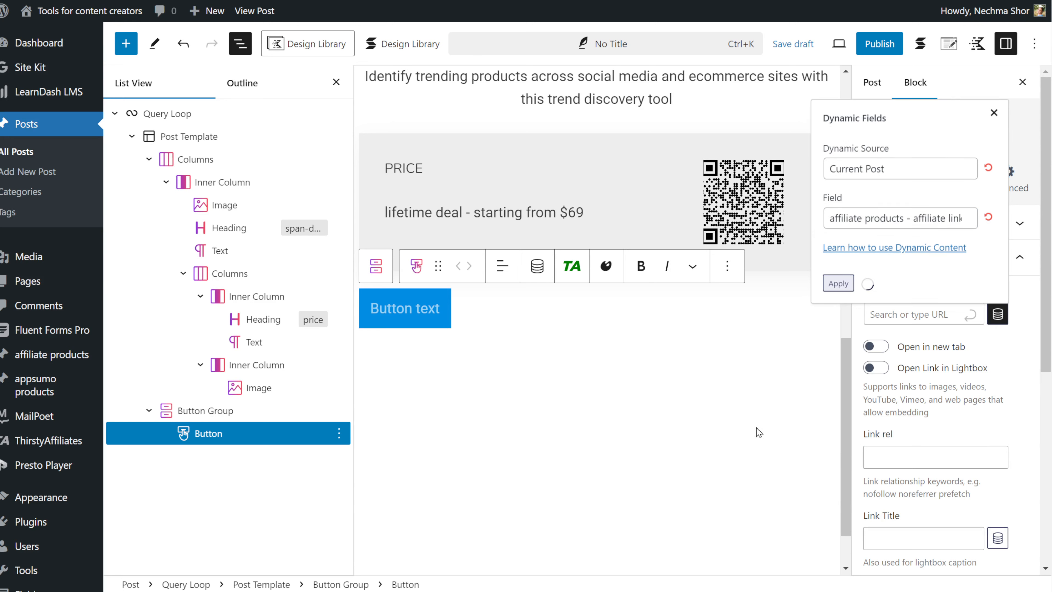
Set the button color to the yellow theme color and the text color to a dark theme color.
click(1017, 223)
scroll(1013, 310, down, 4)
click(1014, 344)
click(890, 268)
click(662, 532)
click(936, 329)
click(719, 294)
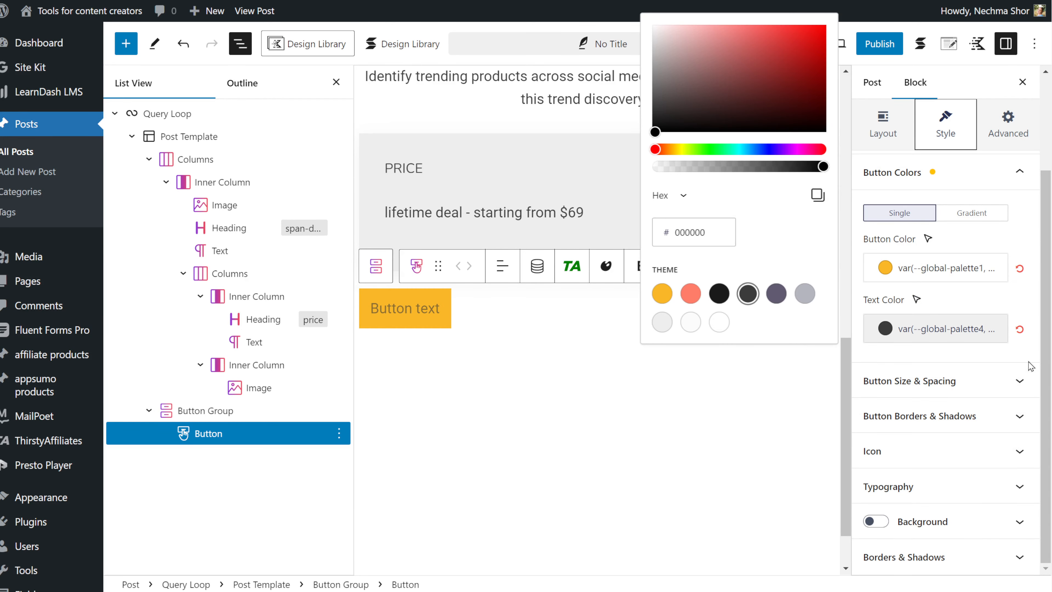
click(747, 293)
Change the button label to Buy followed by the product name inserted as dynamic content.
click(953, 381)
scroll(960, 476, down, 1)
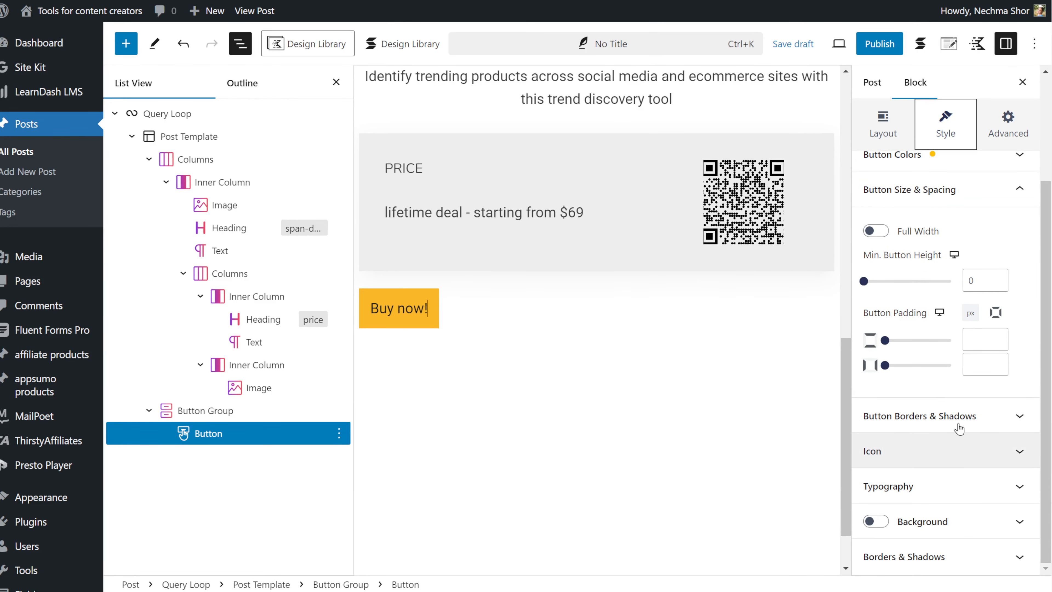
key(BackSpace)
key(BackSpace)
key(BackSpace)
key(BackSpace)
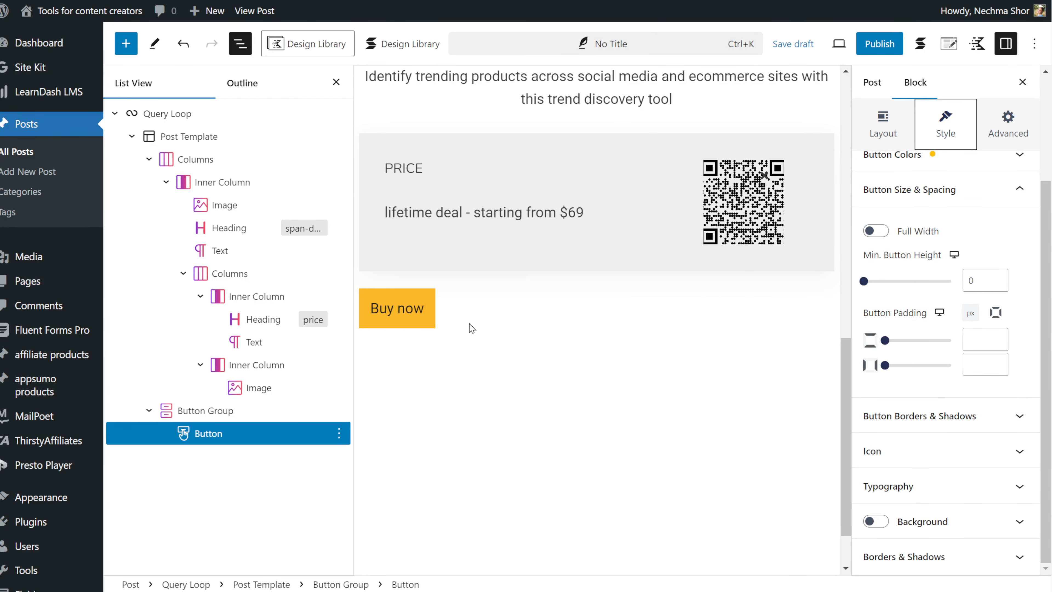
click(538, 266)
click(473, 433)
scroll(473, 468, down, 10)
click(473, 467)
click(429, 496)
click(580, 330)
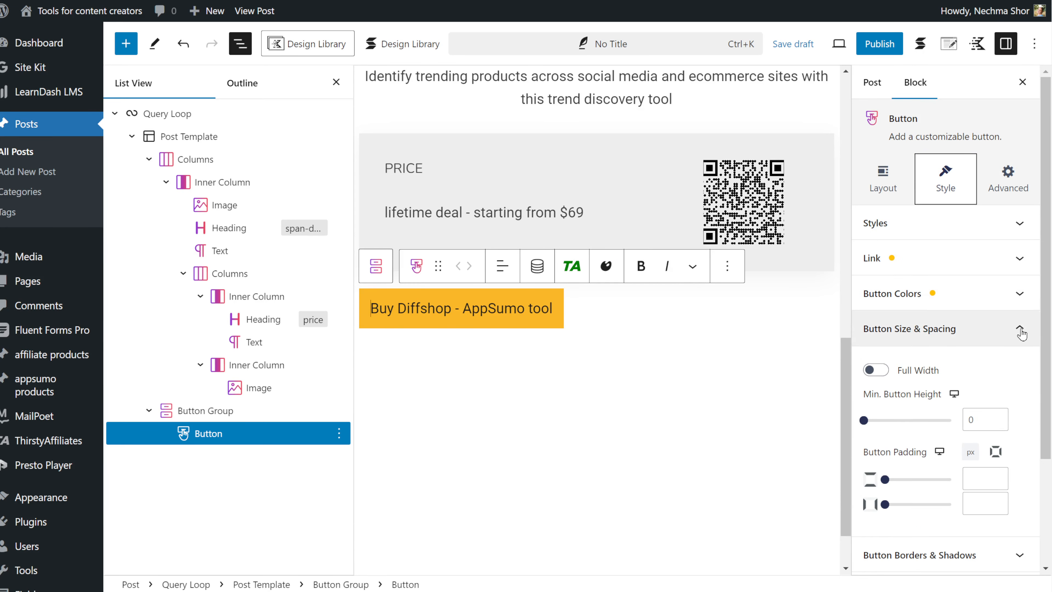
Make the button full width and adjust its size, spacing, borders and shadows.
click(876, 369)
scroll(896, 420, down, 4)
click(896, 417)
click(917, 288)
click(899, 342)
scroll(920, 443, down, 5)
click(903, 401)
click(952, 521)
click(1019, 294)
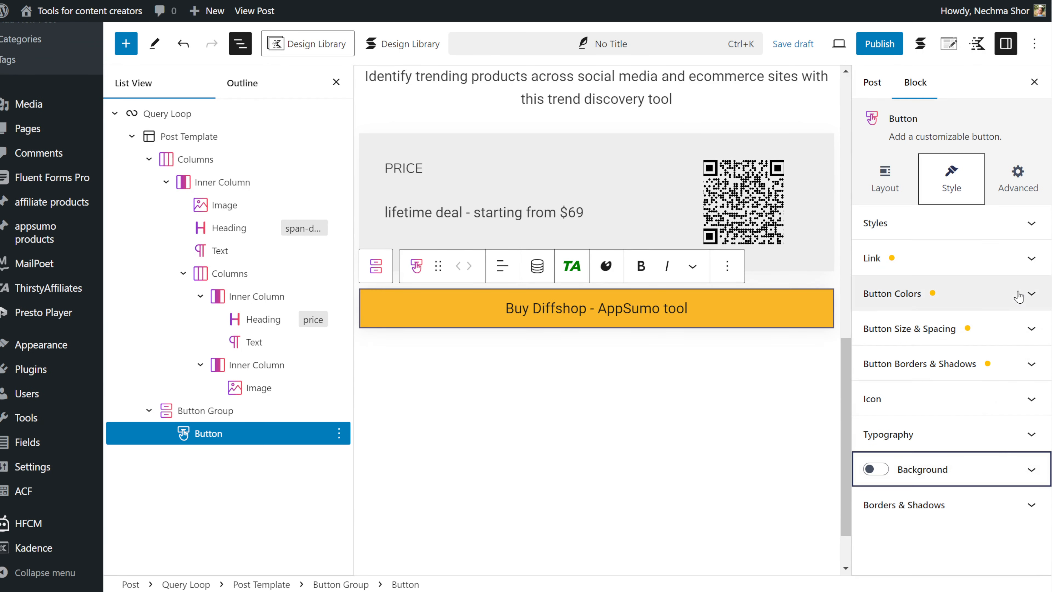
Round the button's corners with a small border radius in its borders and shadows settings.
click(952, 494)
drag(863, 542, 893, 534)
scroll(946, 322, up, 3)
click(952, 365)
scroll(969, 357, down, 3)
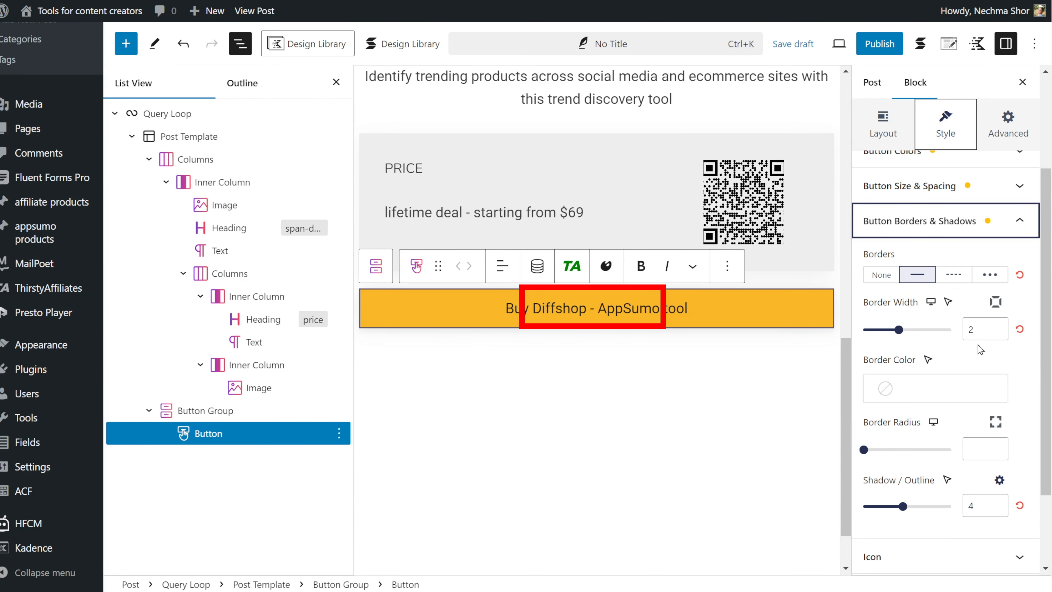
click(984, 450)
drag(863, 450, 875, 451)
click(597, 406)
click(208, 433)
Add an Entrance Animation motion effect to the button, starting at horizontal position -128 and vertical position 67.
click(1007, 179)
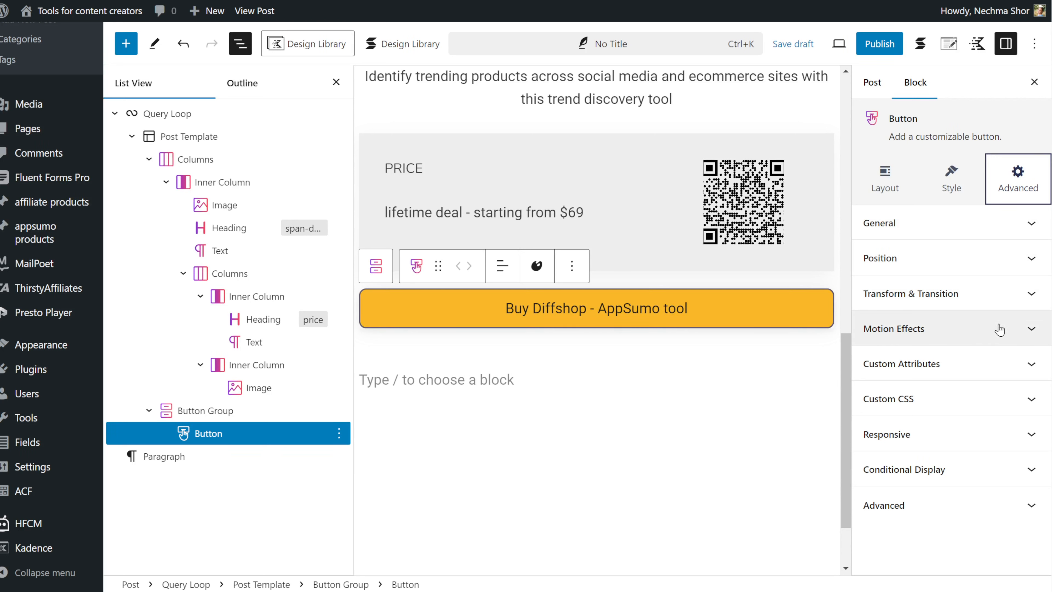
click(1029, 329)
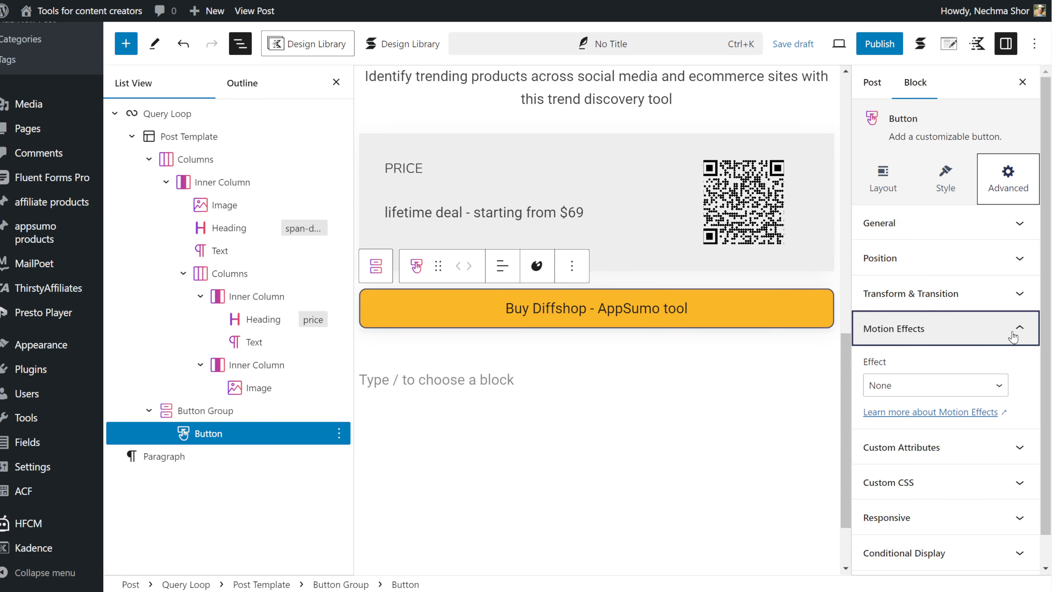
click(966, 392)
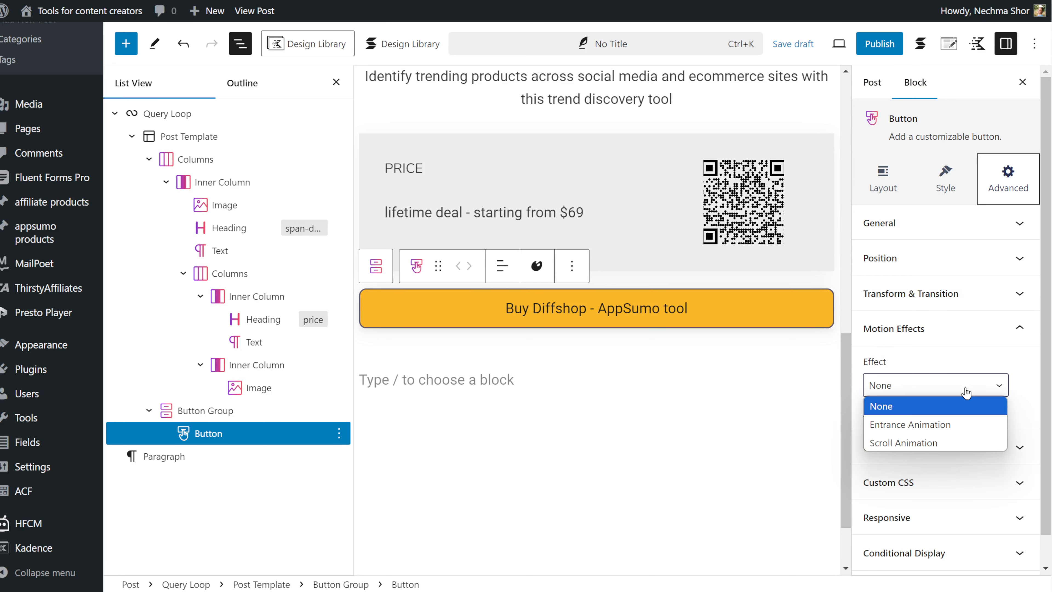
click(957, 426)
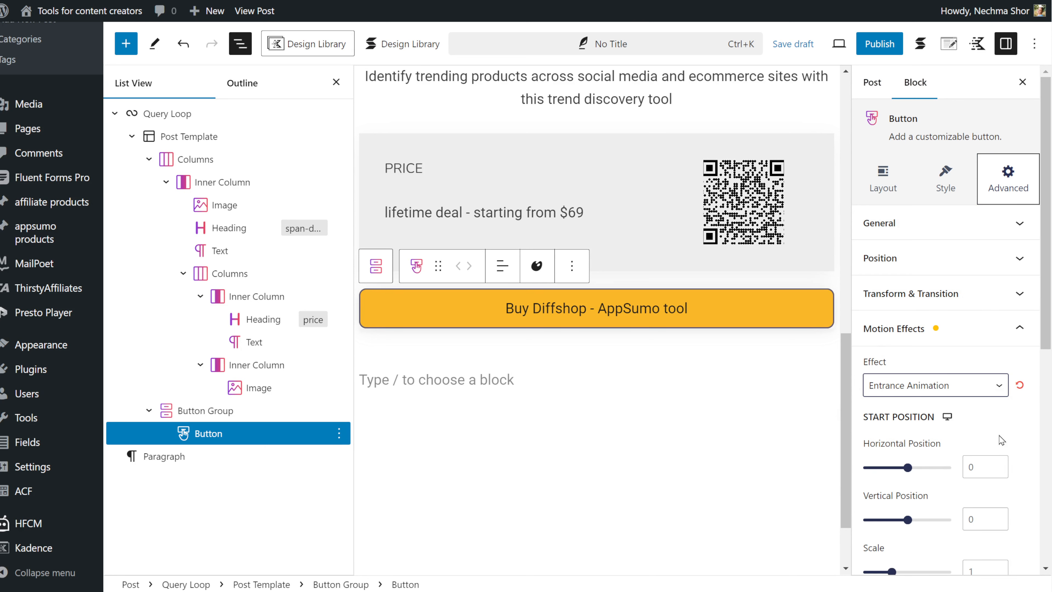
scroll(953, 393, down, 5)
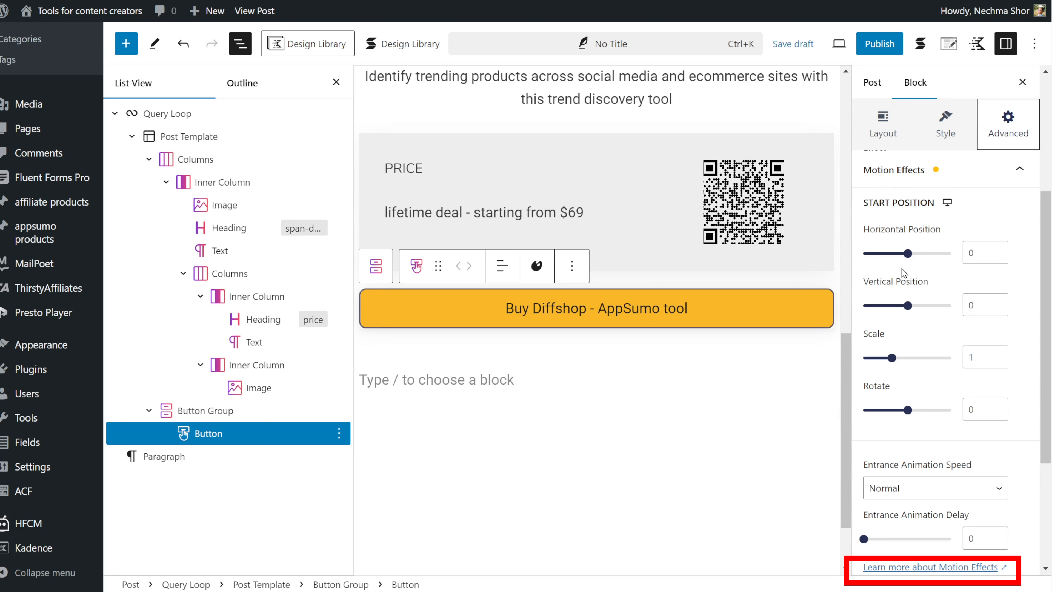
drag(907, 253, 880, 259)
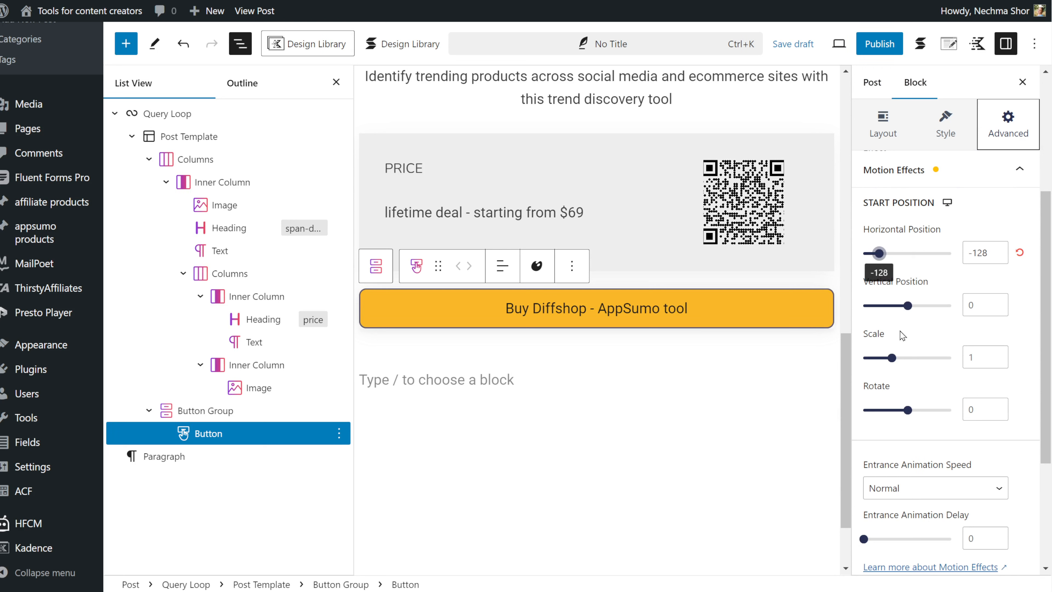
drag(907, 306, 923, 306)
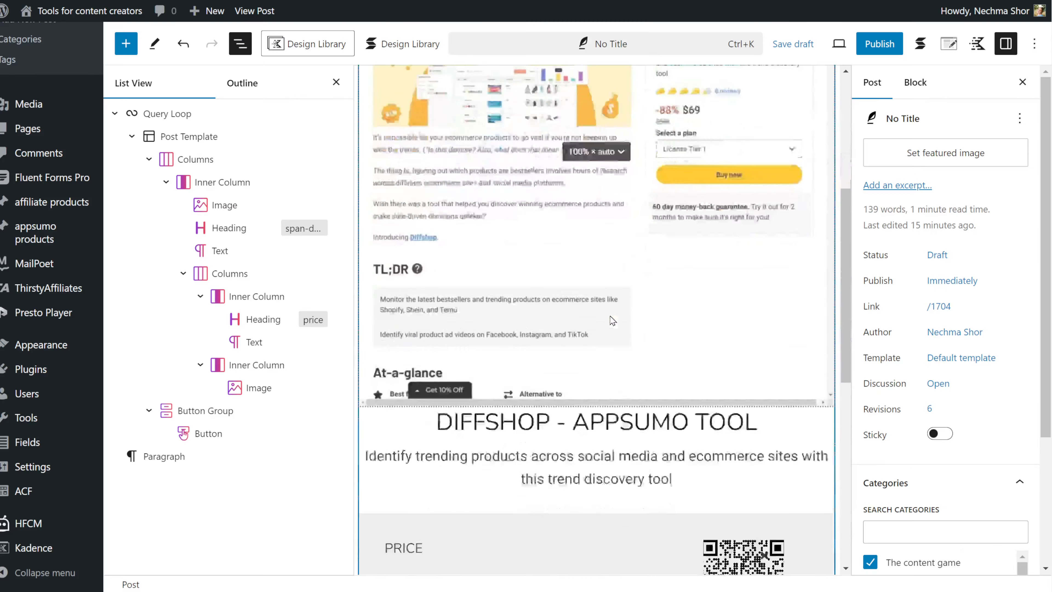
Start creating a pattern from the Query Loop, naming it Appsumo deals full page.
scroll(610, 316, down, 5)
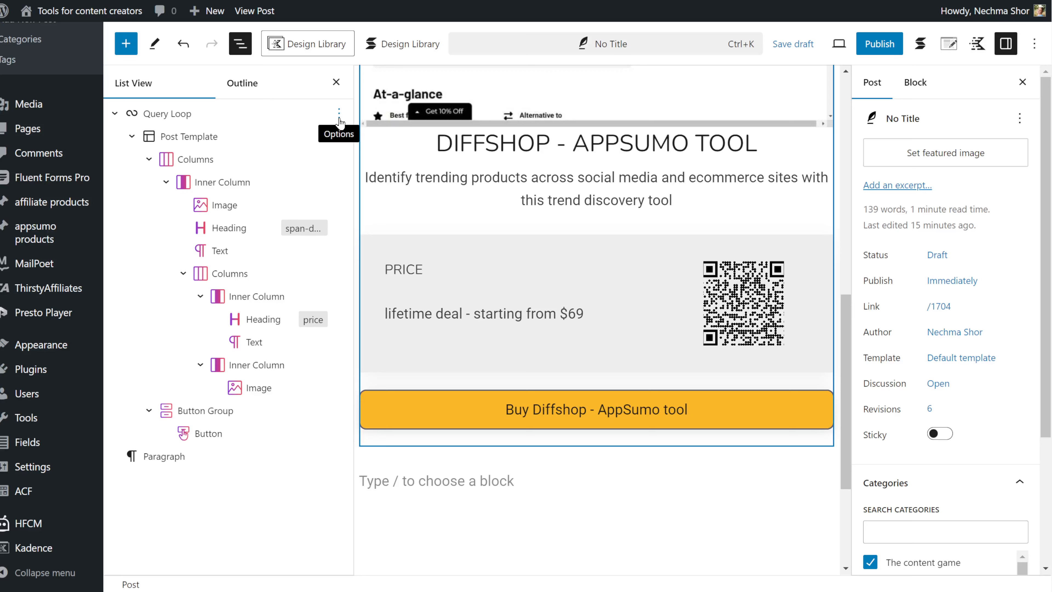
click(339, 120)
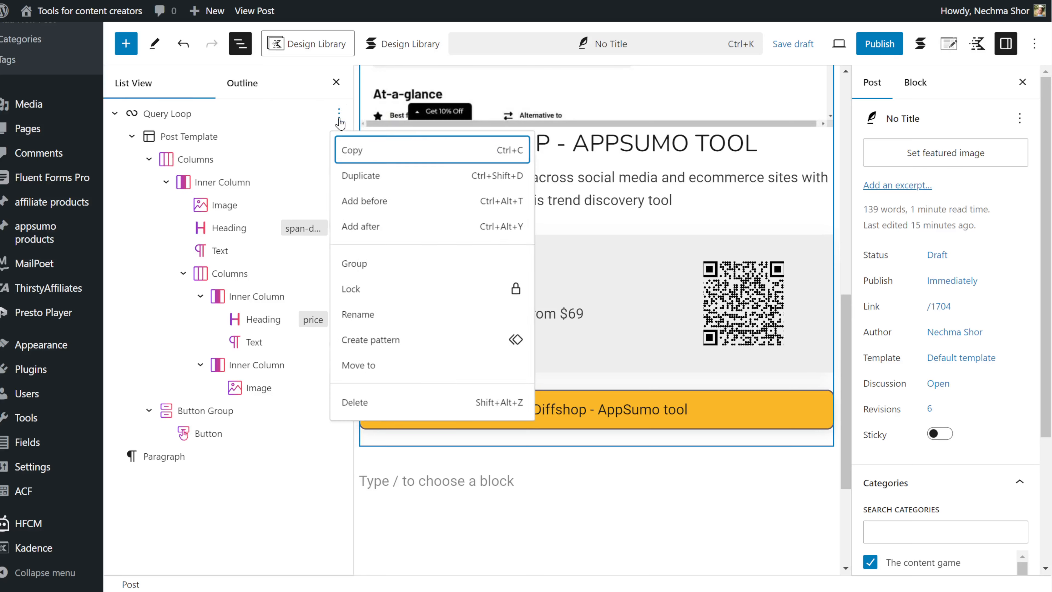
click(405, 341)
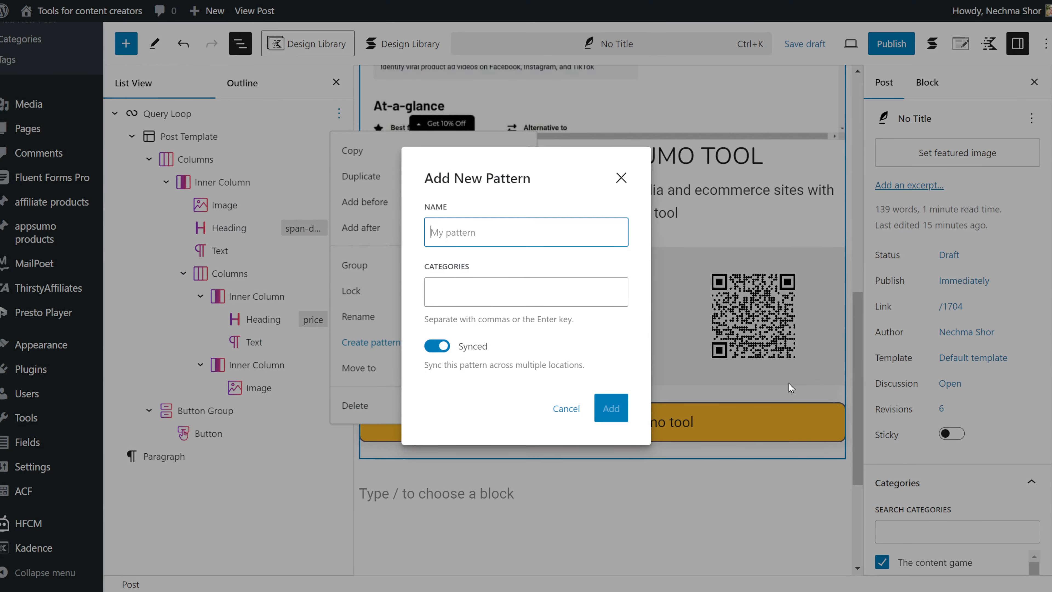
text(Appsumo deals full page)
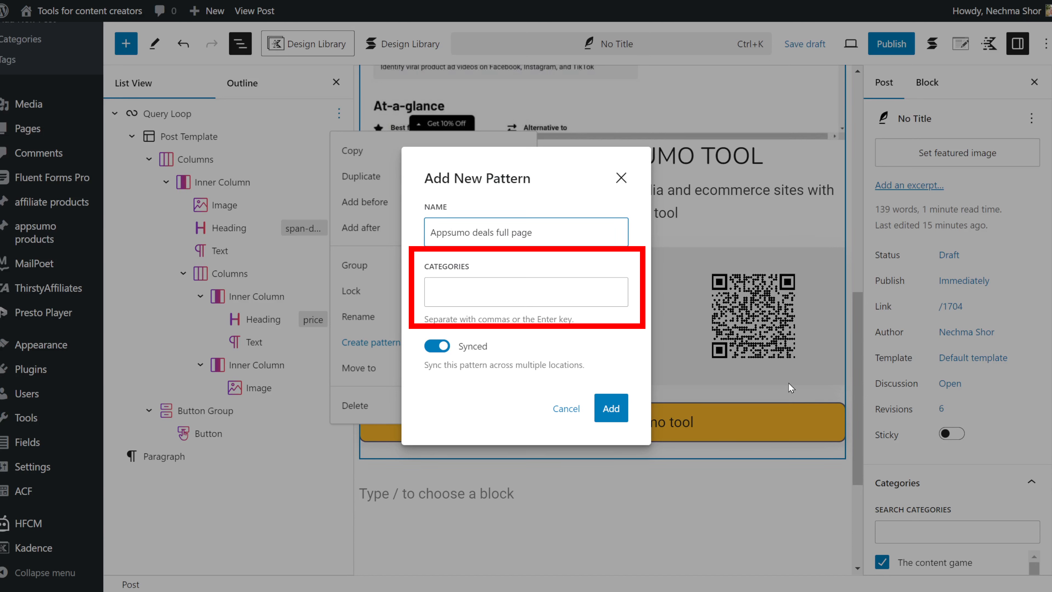
Assign the pattern to the affiliate products category, turn off syncing, and add it.
click(540, 291)
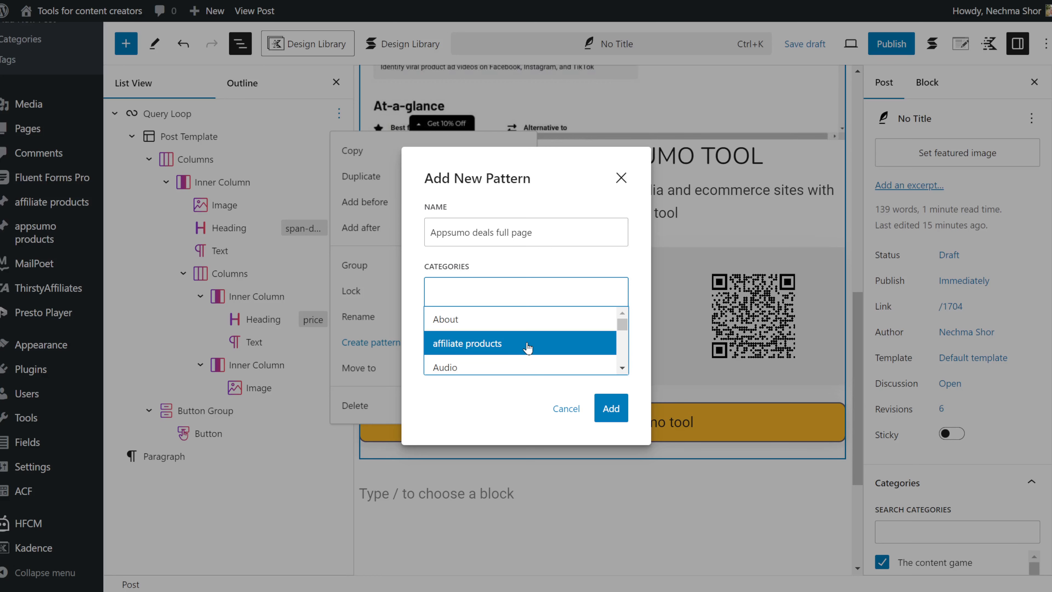
scroll(527, 347, down, 5)
scroll(525, 345, up, 5)
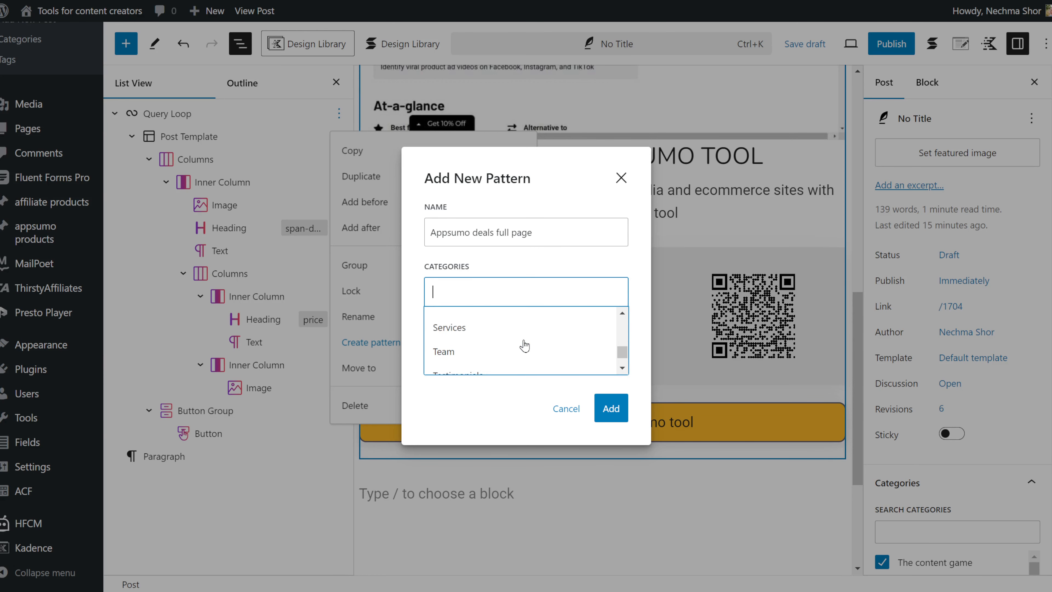
click(503, 344)
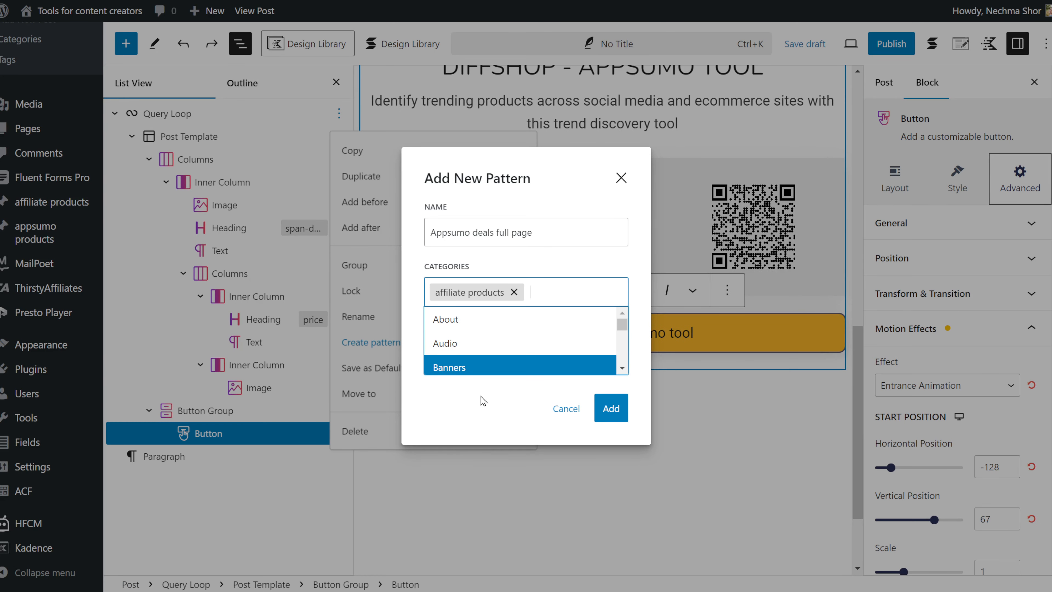
click(475, 408)
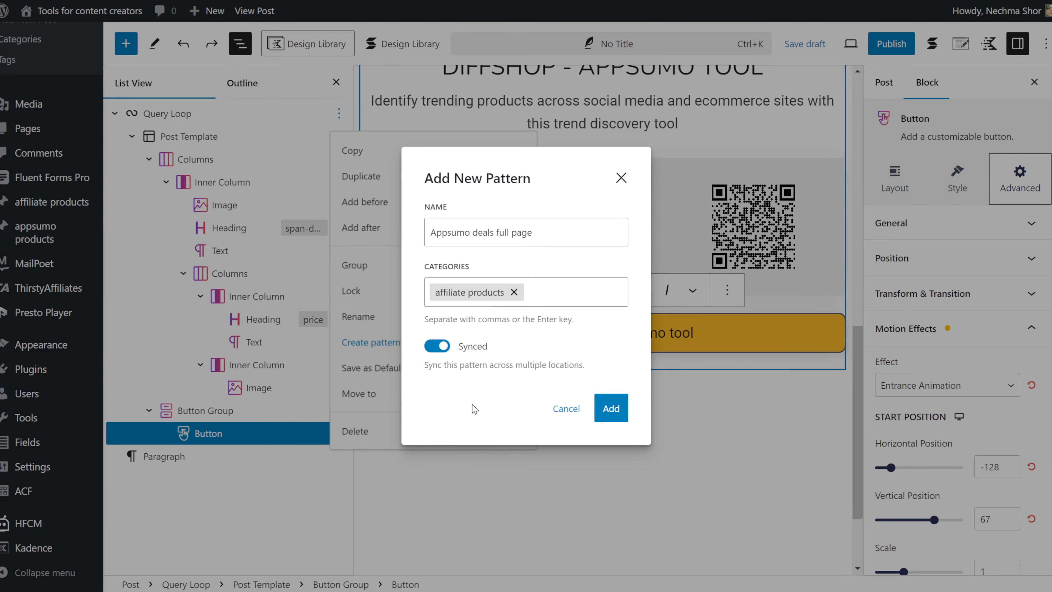
click(439, 348)
click(606, 413)
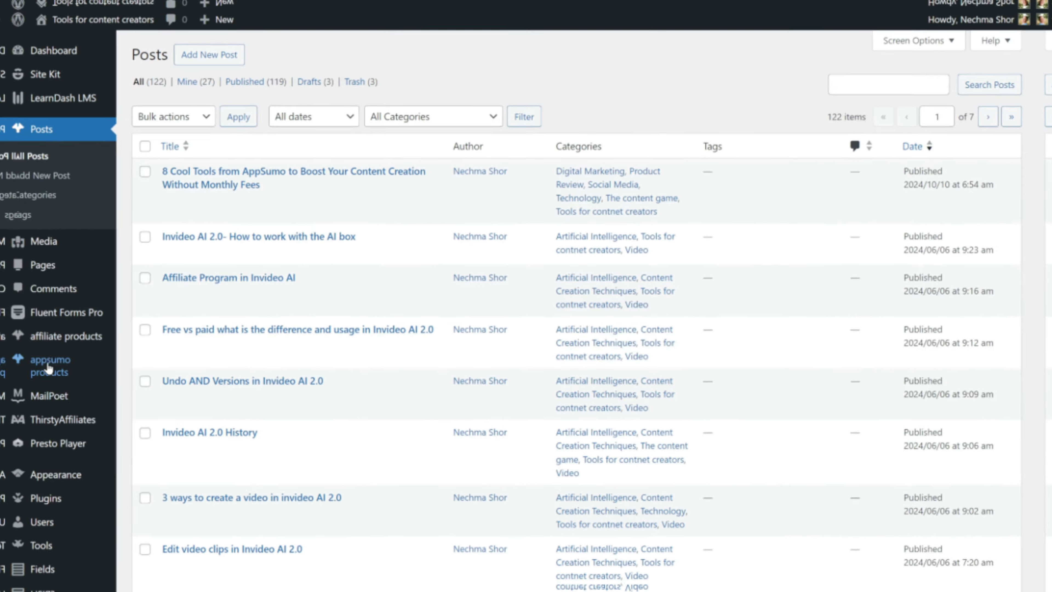
Open the Appsumo deals full page pattern from the site's patterns list.
mouse_move(48, 342)
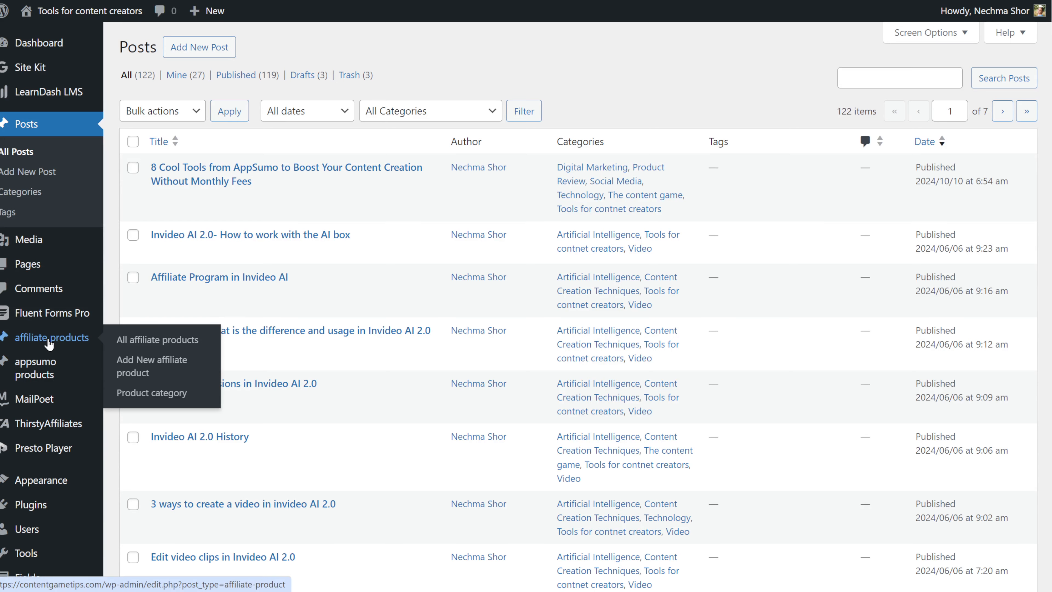
scroll(41, 427, down, 5)
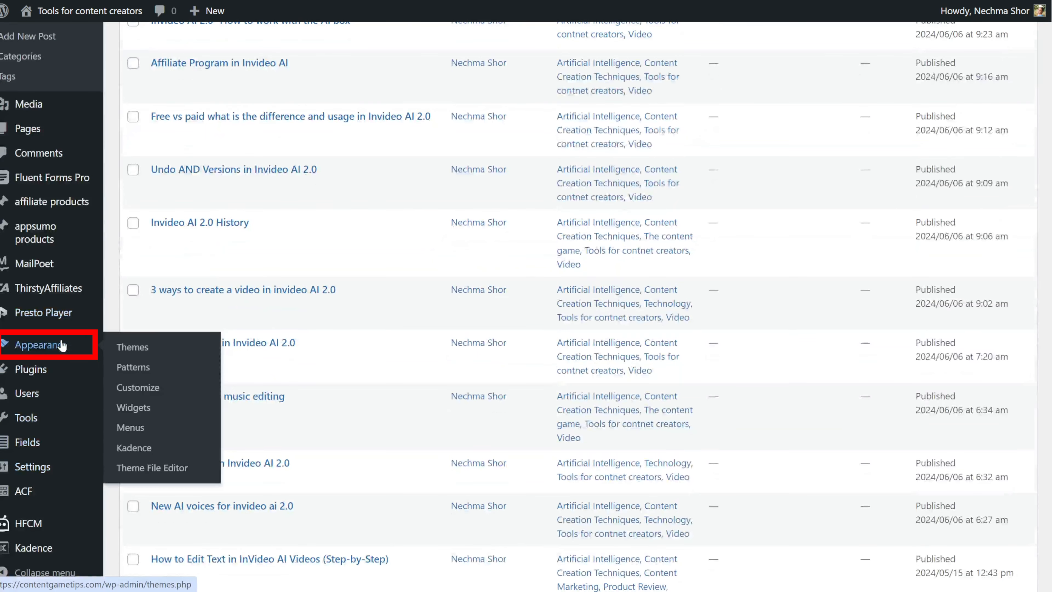
click(140, 373)
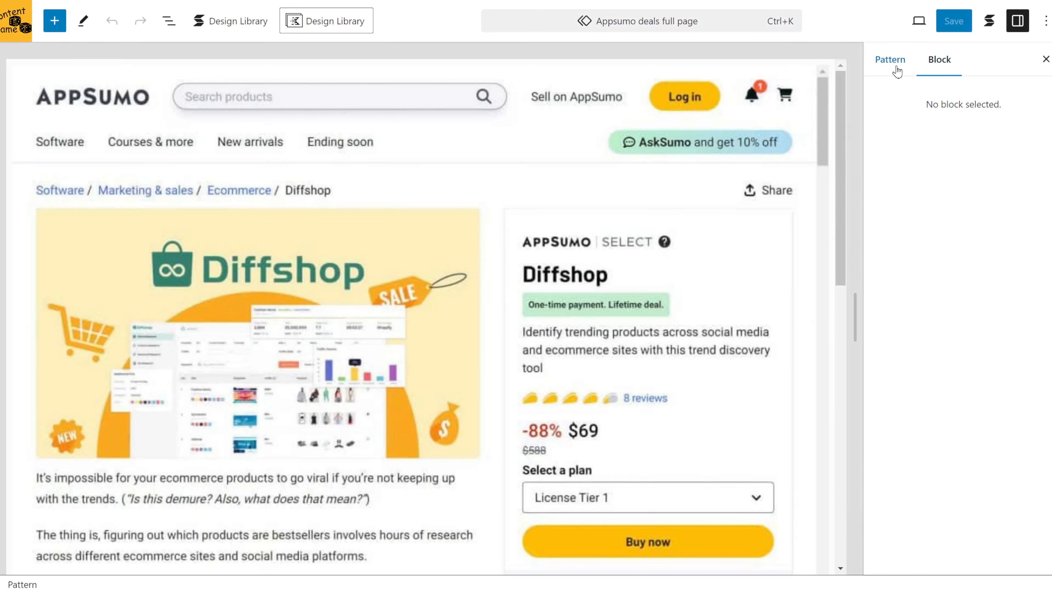
click(890, 60)
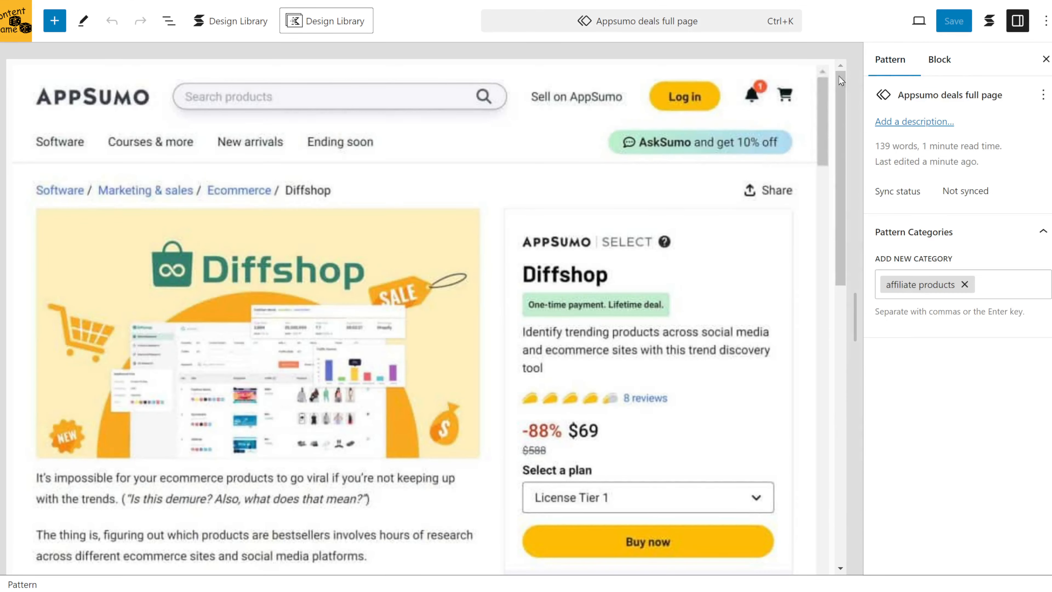
Review the pattern's layout and its Query Loop block structure in the editor.
scroll(609, 304, down, 5)
scroll(610, 304, down, 8)
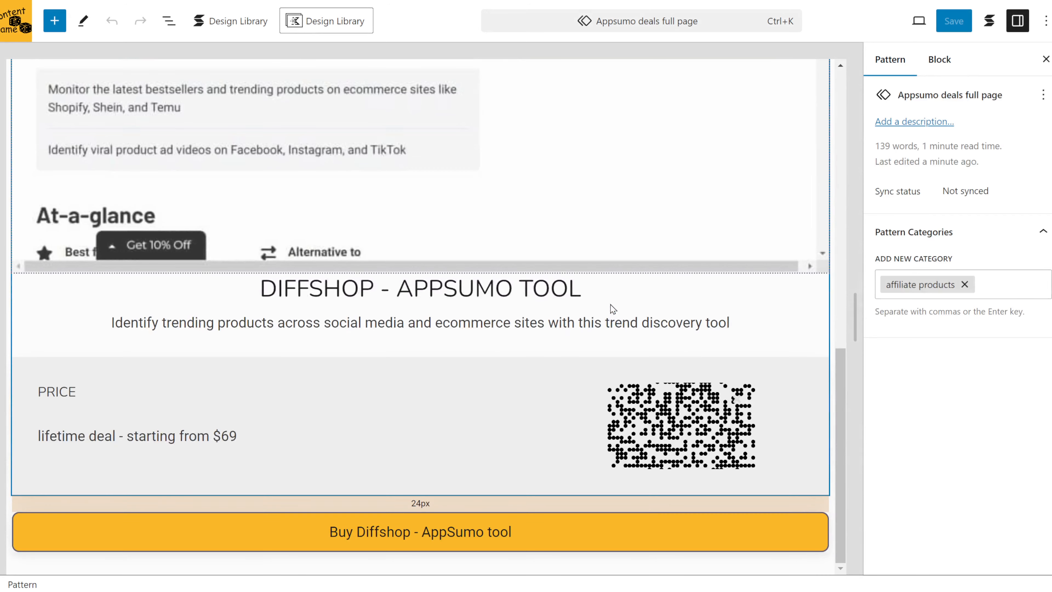
scroll(610, 304, up, 3)
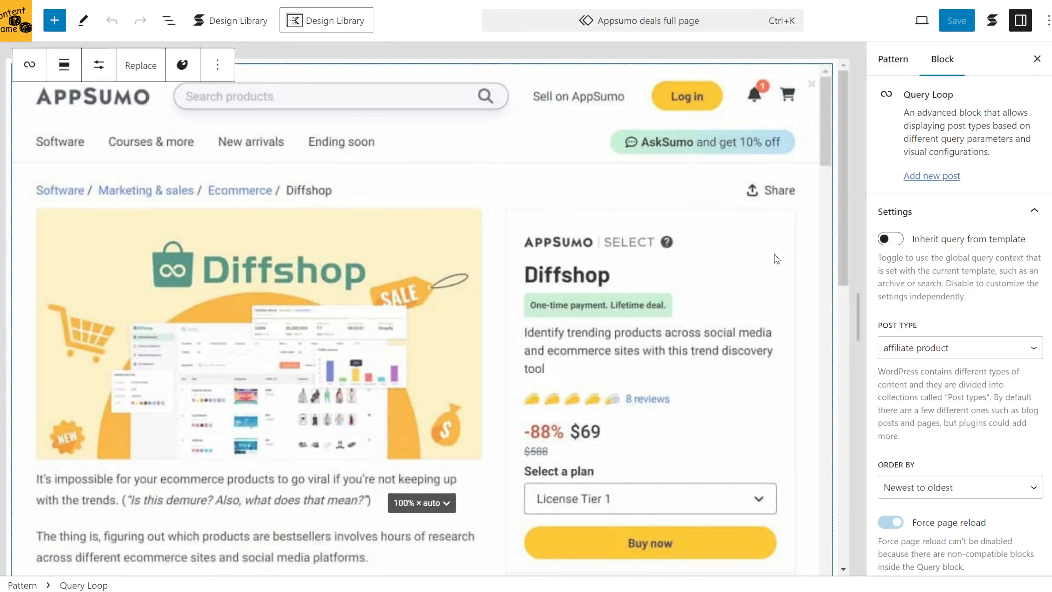
click(169, 22)
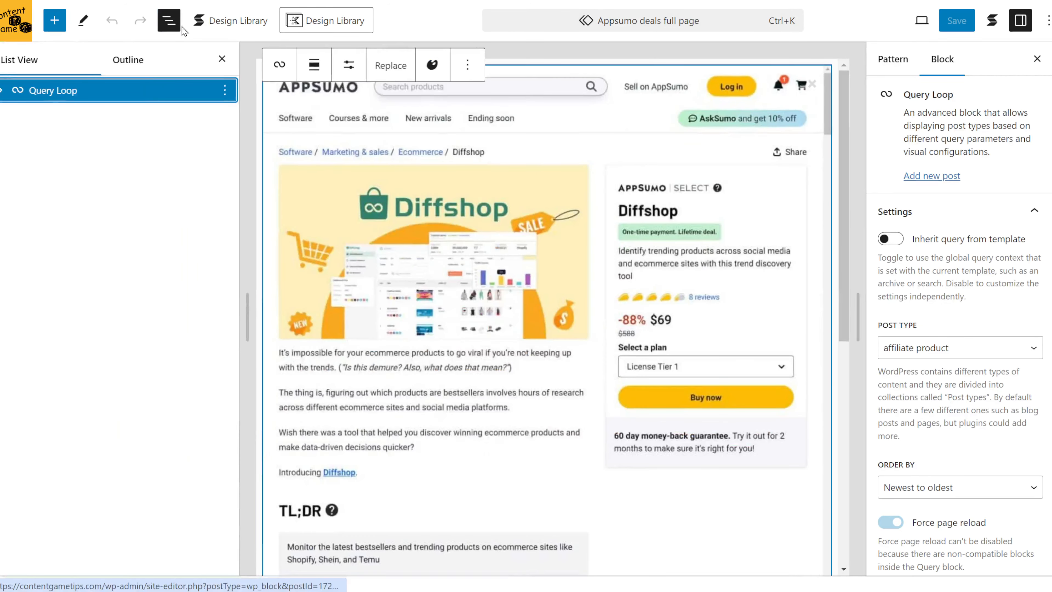
click(2, 90)
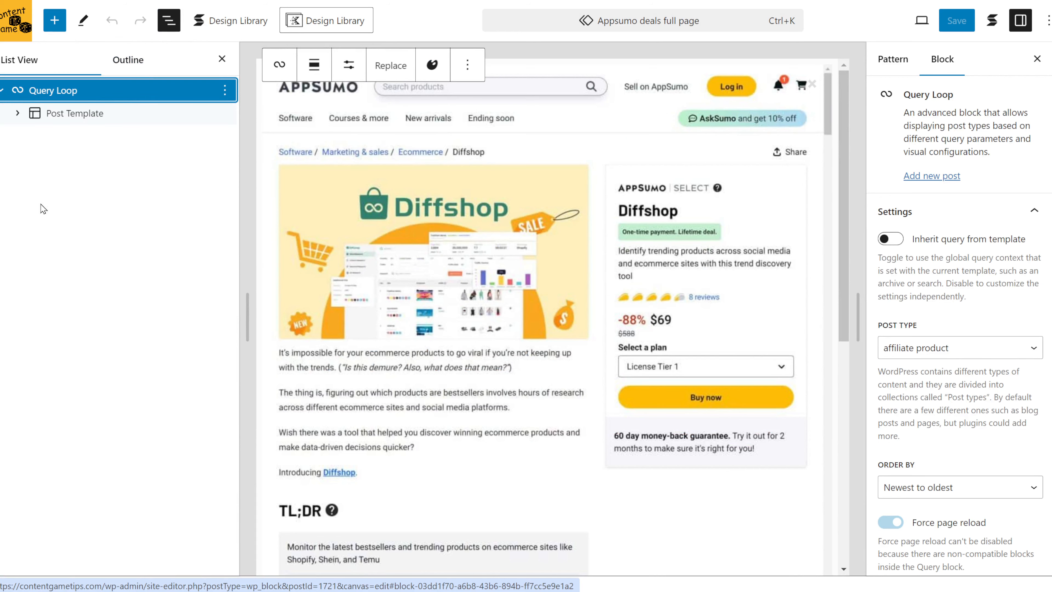
click(18, 113)
click(35, 159)
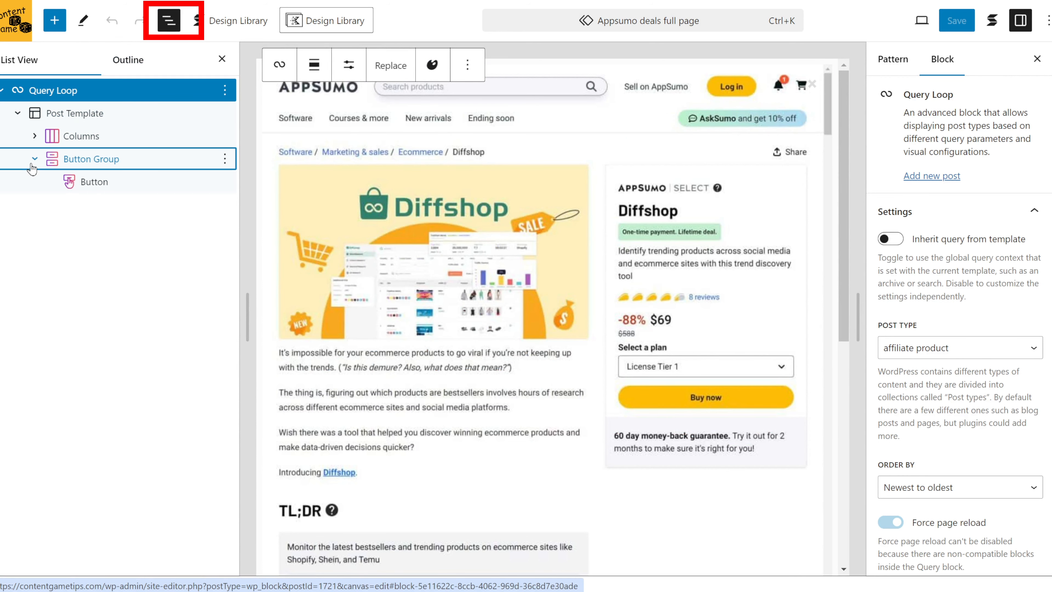
click(34, 136)
click(51, 159)
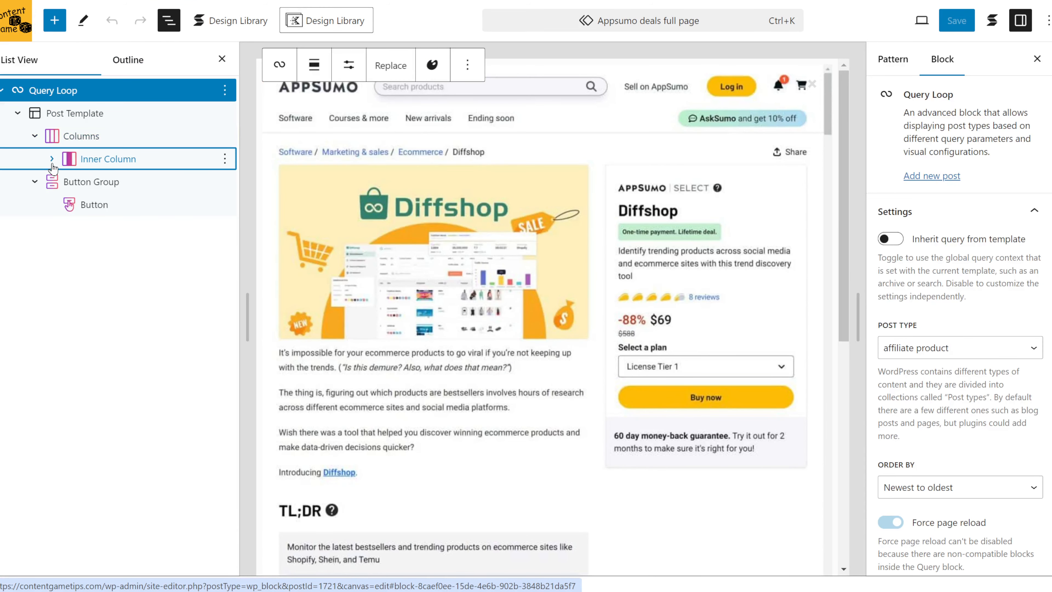
click(640, 498)
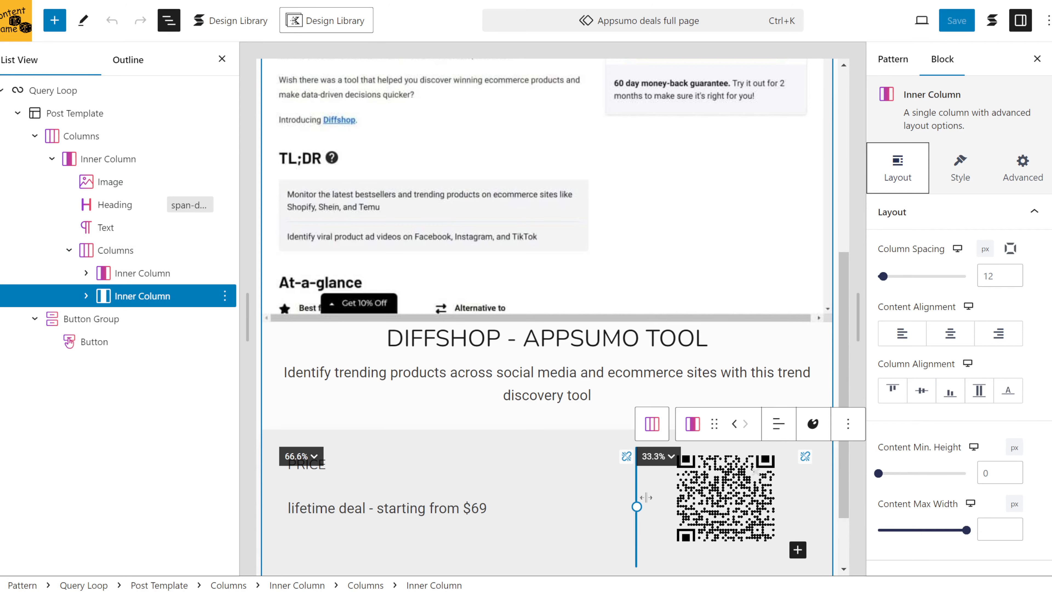
drag(646, 497, 654, 495)
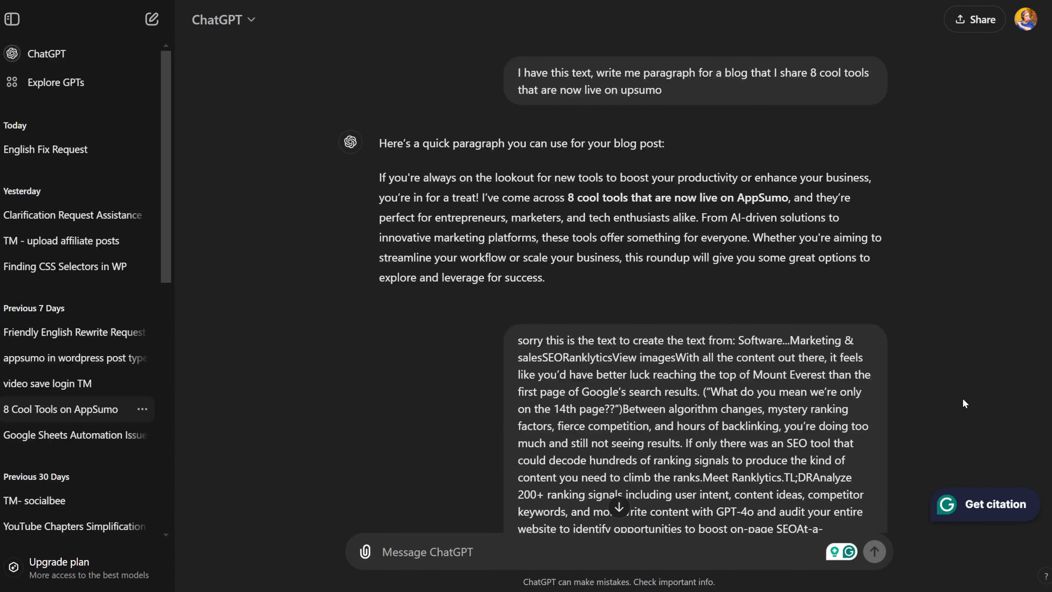
Switch to ChatGPT and read through the generated AppSumo product paragraphs and pricing.
scroll(963, 399, down, 15)
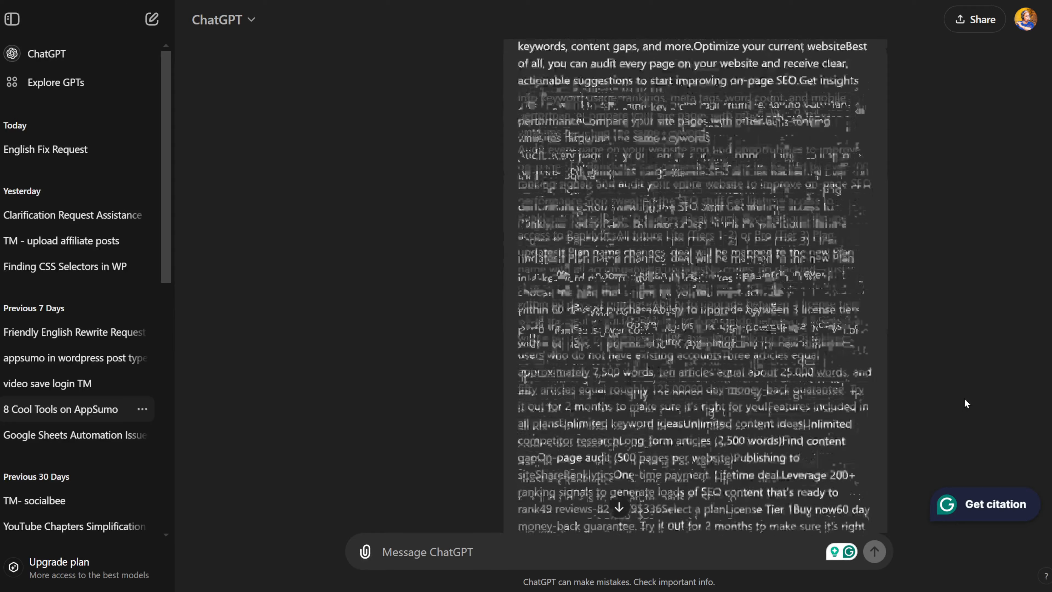
scroll(965, 399, down, 6)
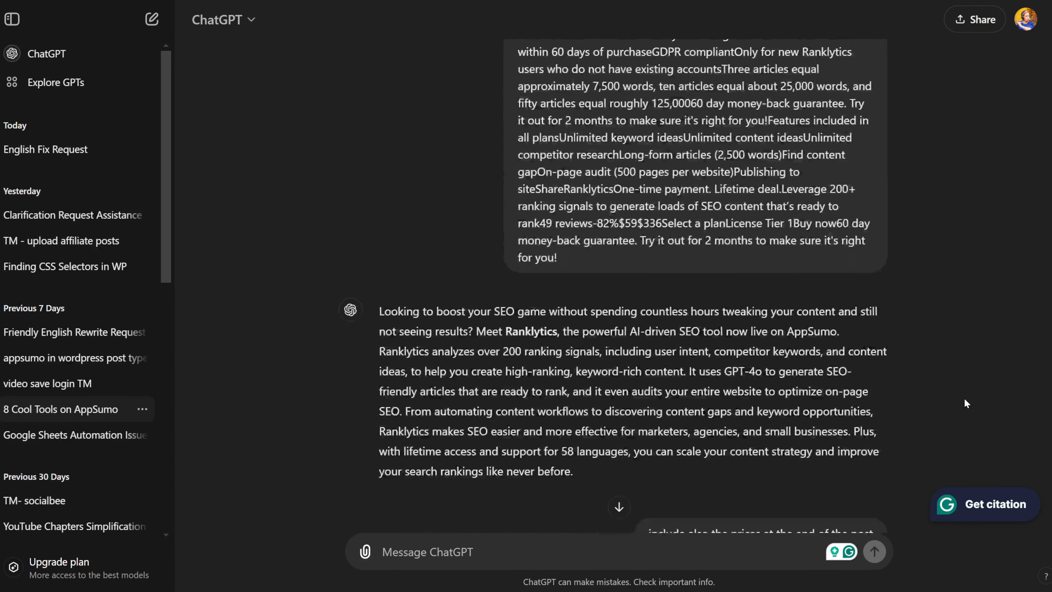
scroll(964, 399, down, 15)
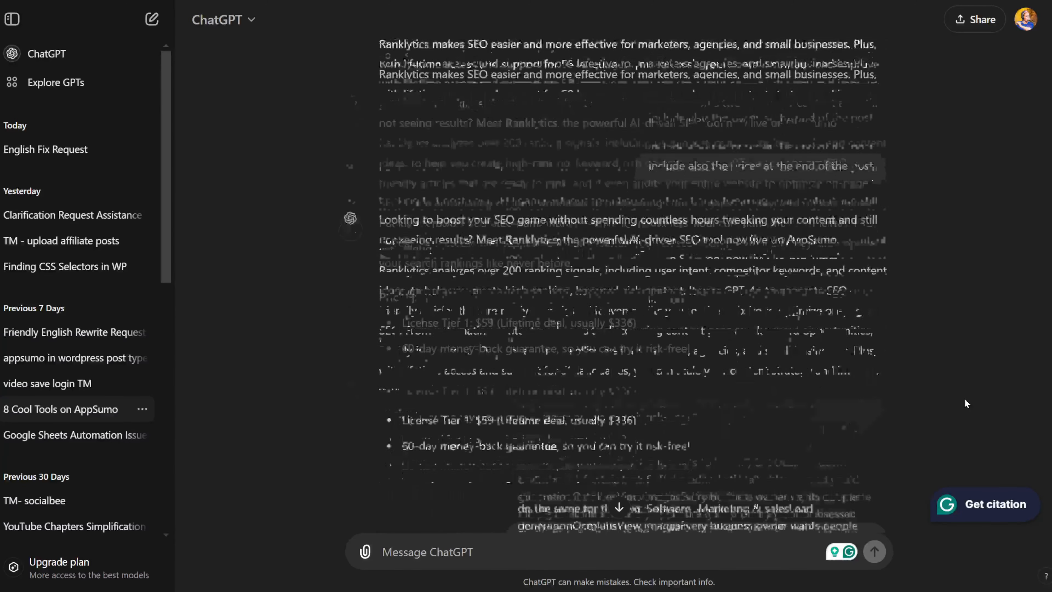
scroll(964, 400, down, 10)
scroll(965, 400, down, 15)
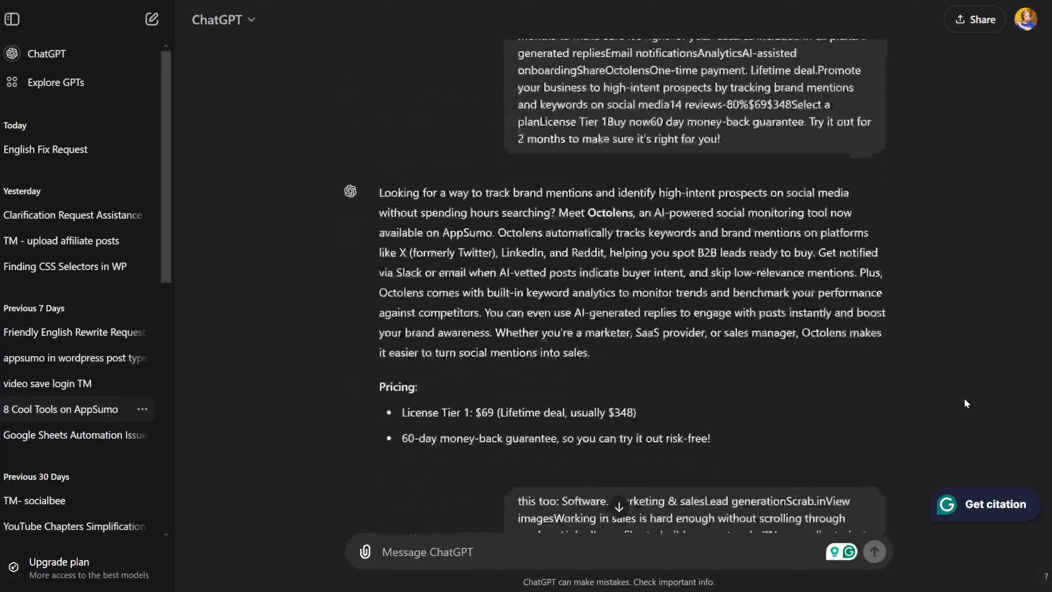
scroll(964, 400, down, 15)
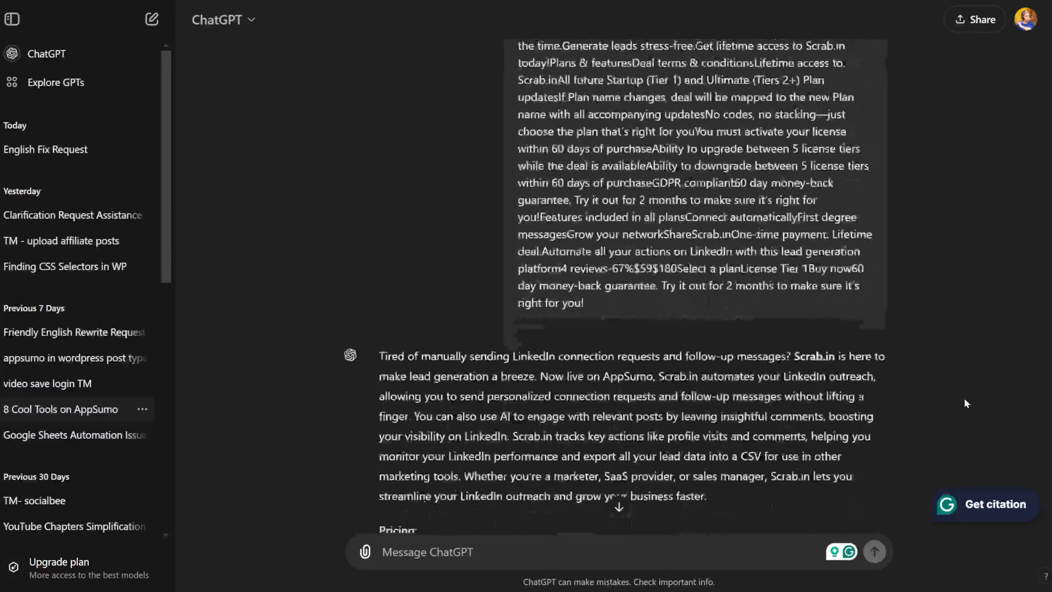
Scroll through the ChatGPT conversation reviewing the product key features and license tier summaries.
scroll(964, 399, down, 15)
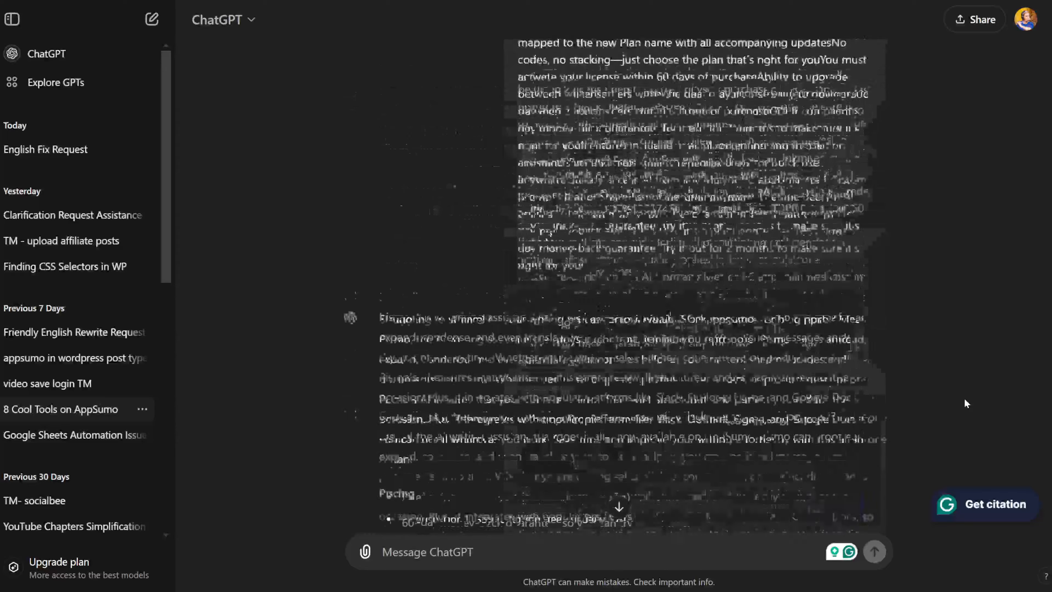
scroll(964, 399, down, 5)
scroll(964, 399, down, 15)
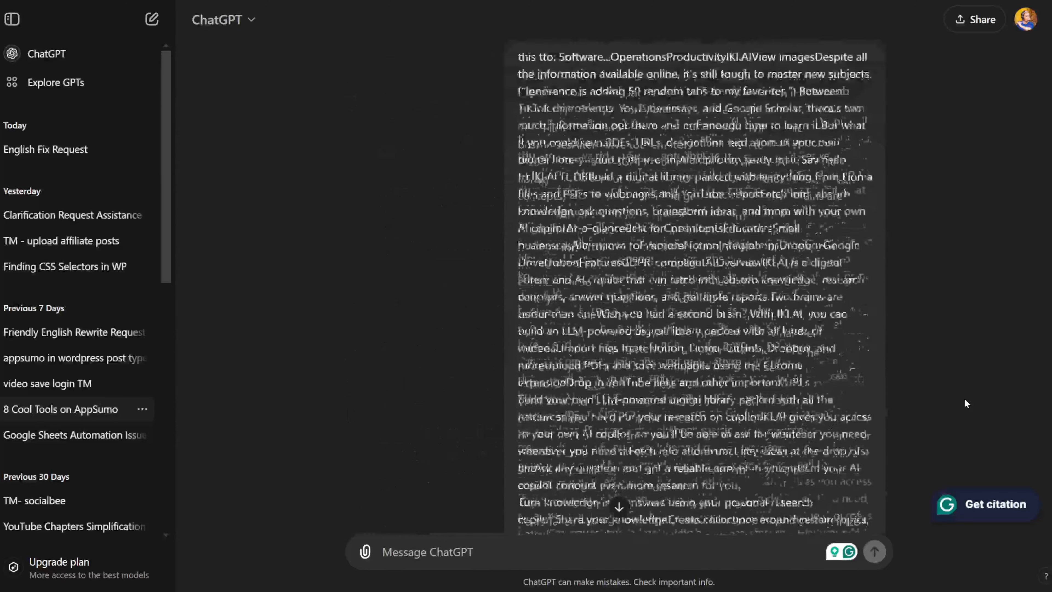
scroll(964, 399, down, 20)
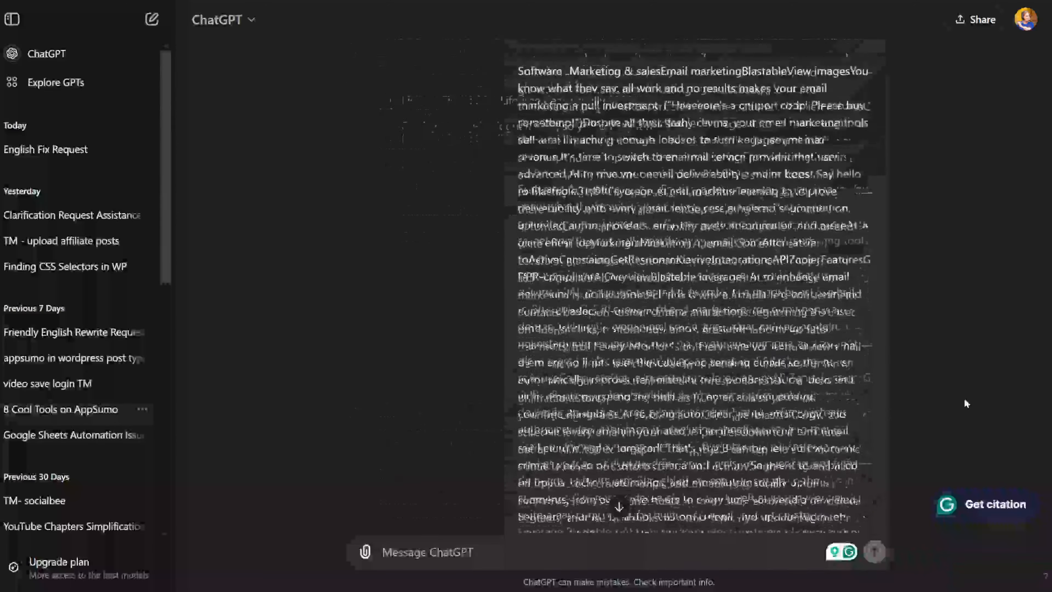
scroll(965, 400, down, 20)
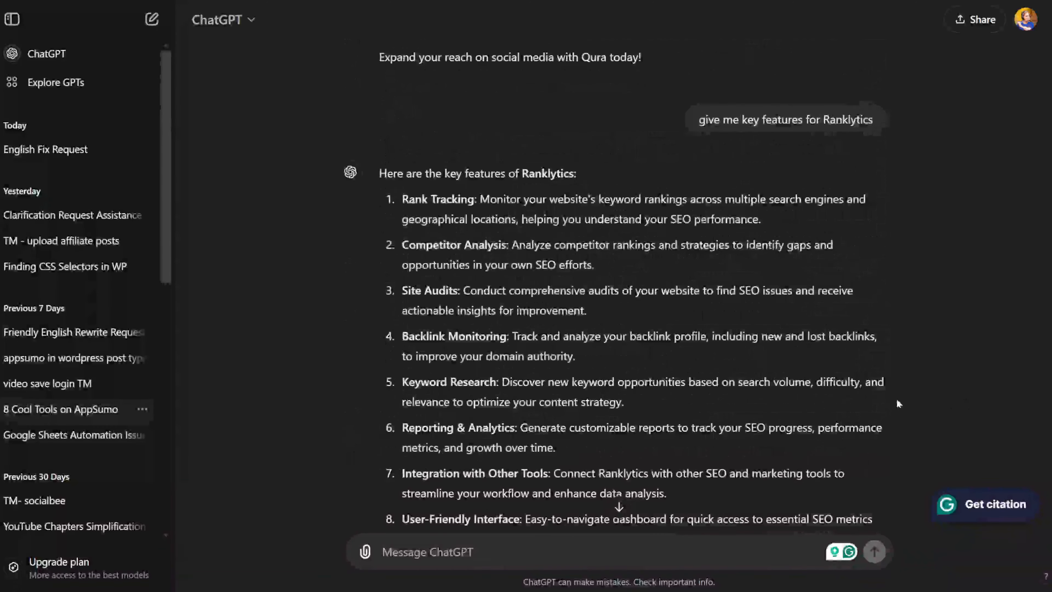
scroll(597, 297, down, 15)
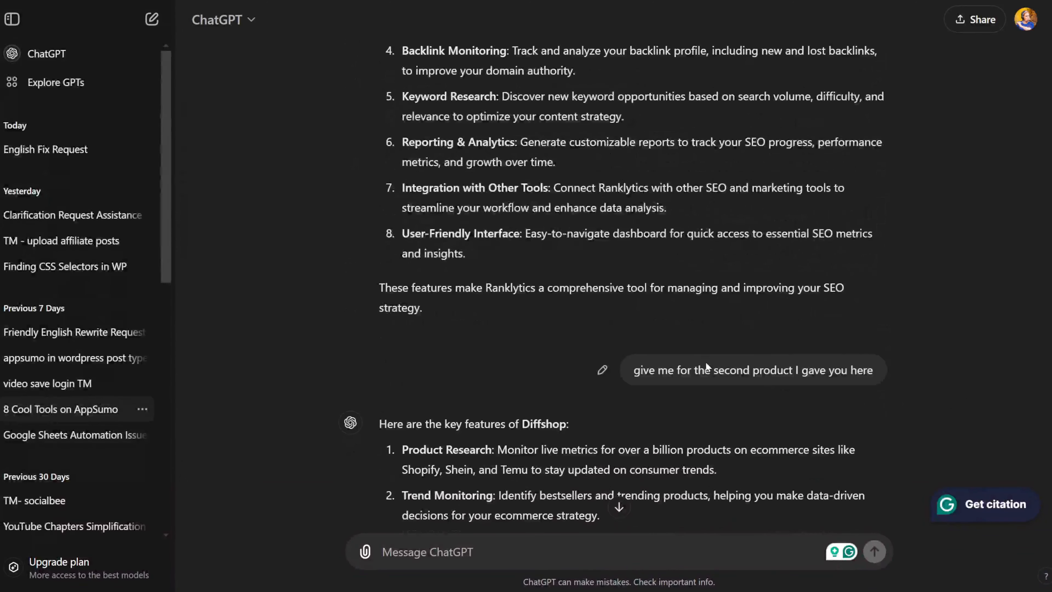
scroll(723, 359, down, 20)
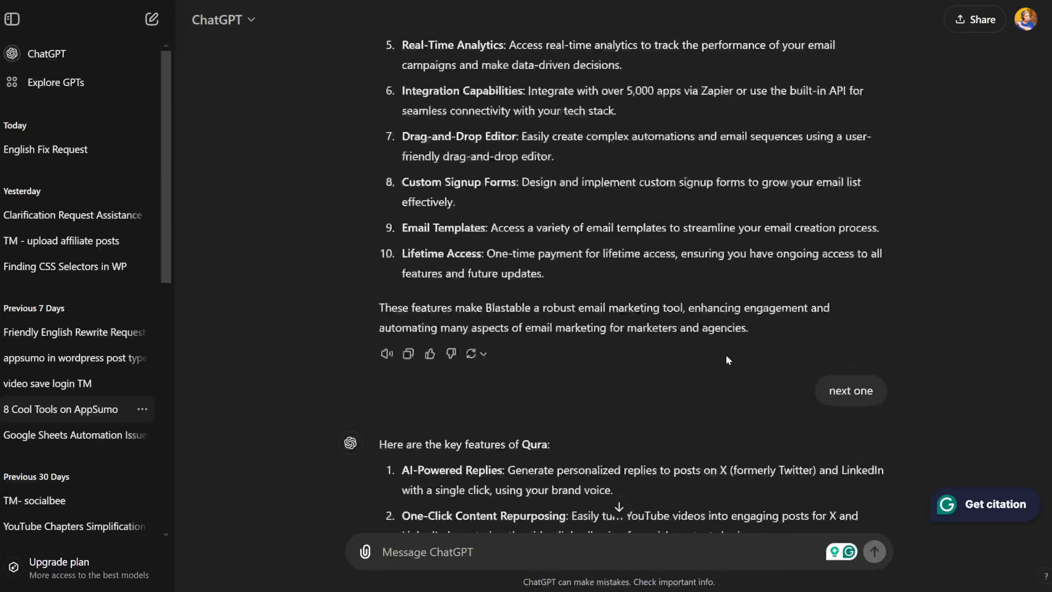
scroll(727, 357, down, 20)
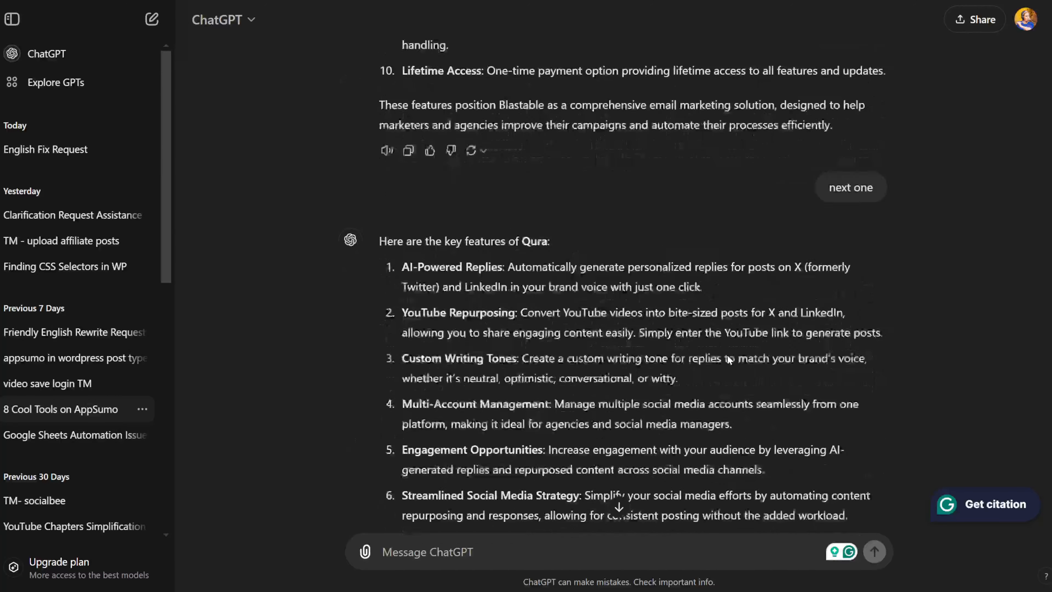
scroll(727, 357, down, 20)
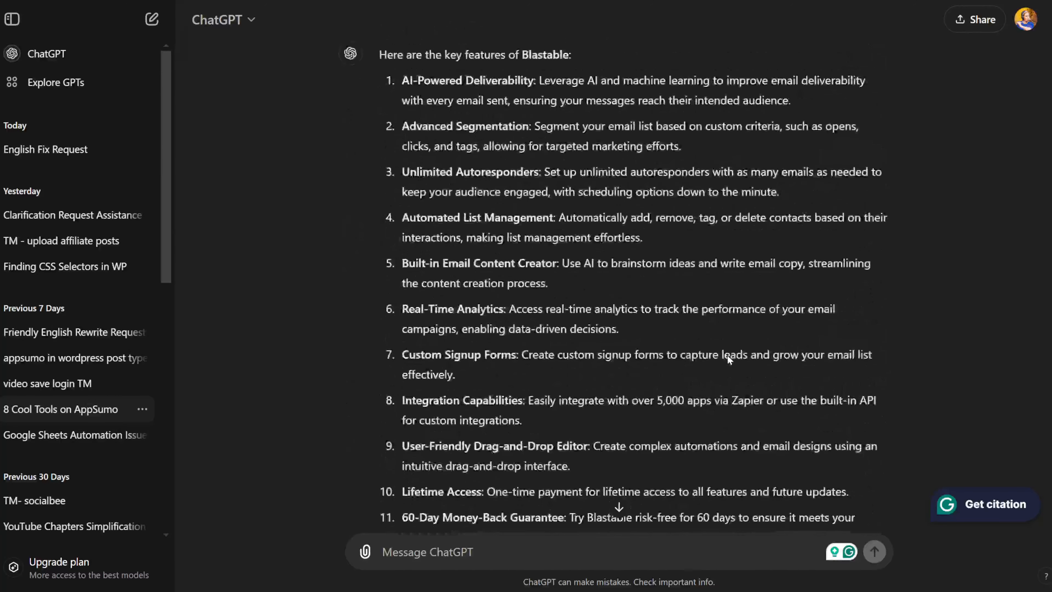
scroll(727, 354, down, 15)
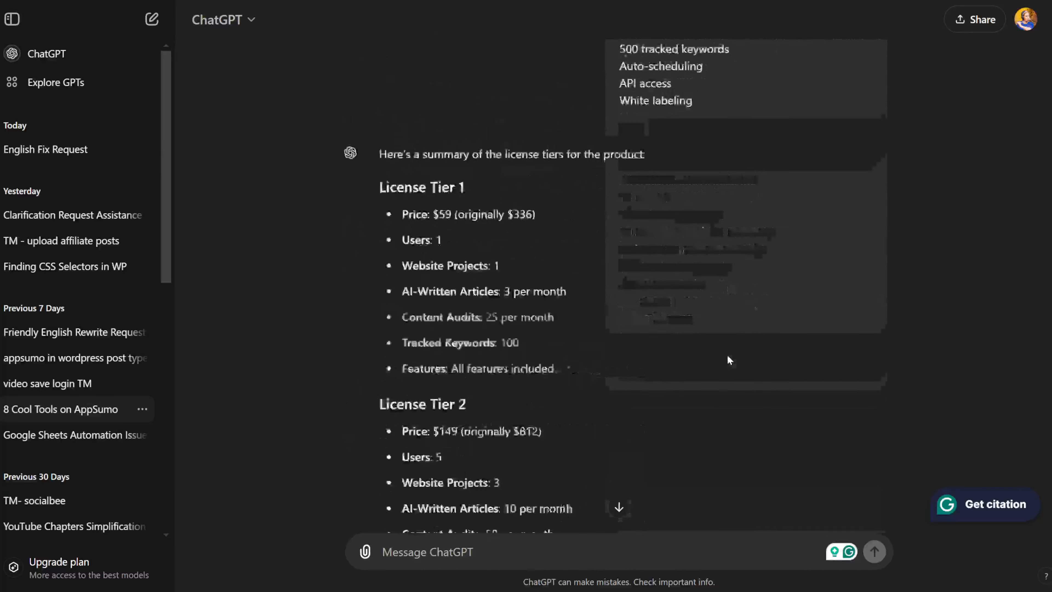
scroll(727, 356, down, 20)
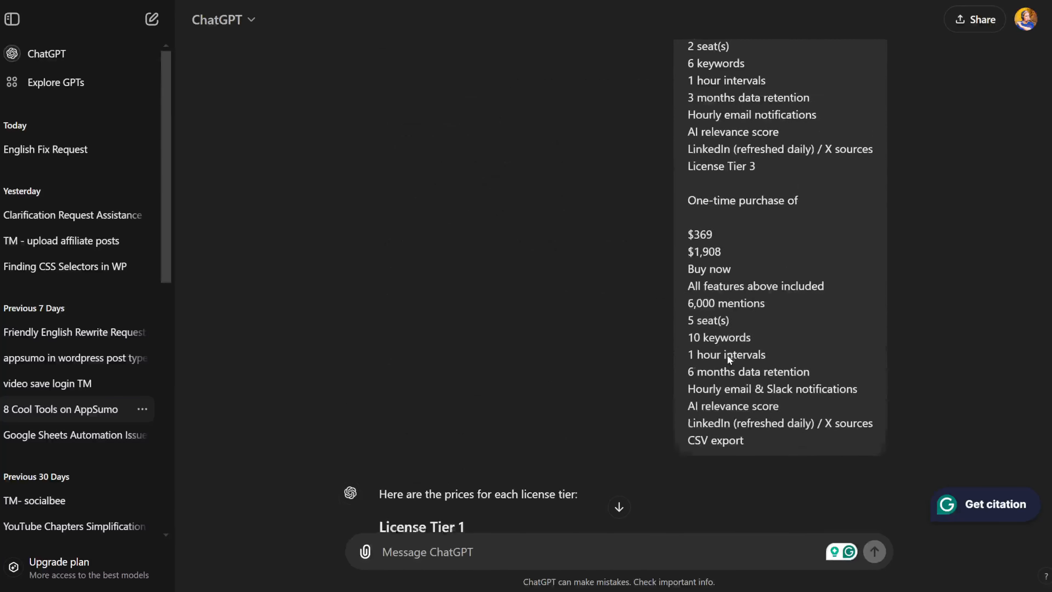
scroll(728, 356, down, 2)
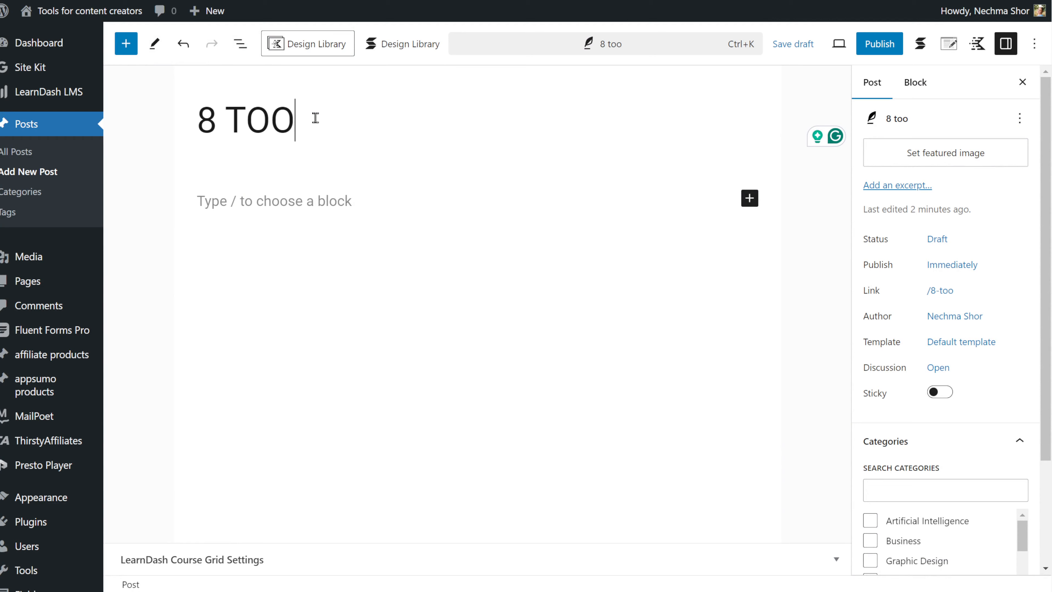
Title the post '8 tools for content creators on appsumo' and paste the ChatGPT opening paragraph below it.
text(ls for content creators on)
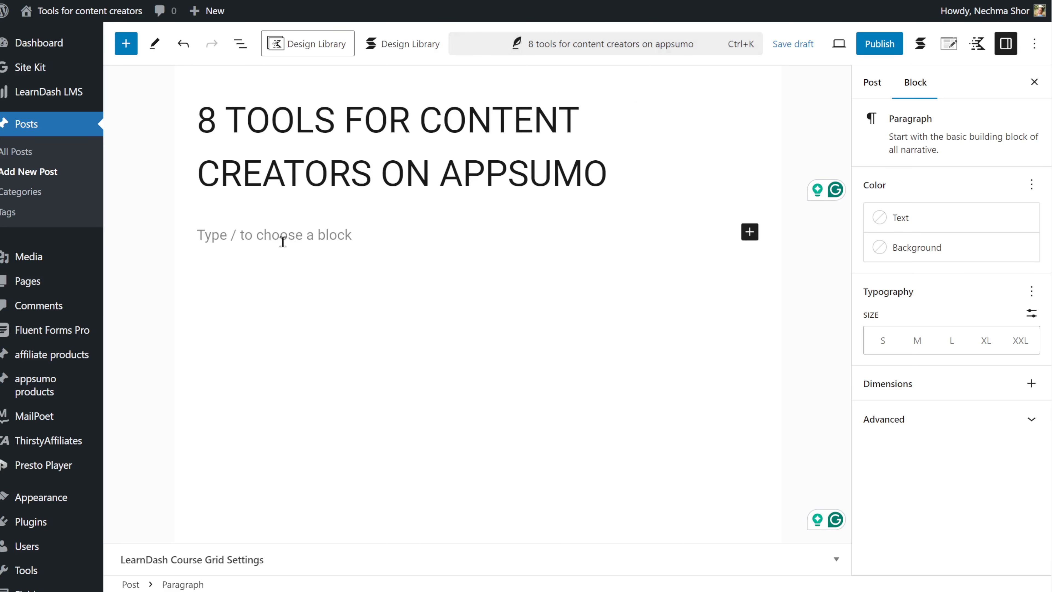
text(Looking for cool software that can supercharge your content creation without the hassle of monthly fees? You’re in the right place! I've rounded up eight amazing tools that can help you streamline your workflow and unleash your creativity, all while keeping your budget intact. Whether you're a seasoned marketer, a passionate blogger, or just starting out, these one-time purchase software options will make your life easier and your content shine. Let’s dive in and discover the tools that can take your projects to the next level!)
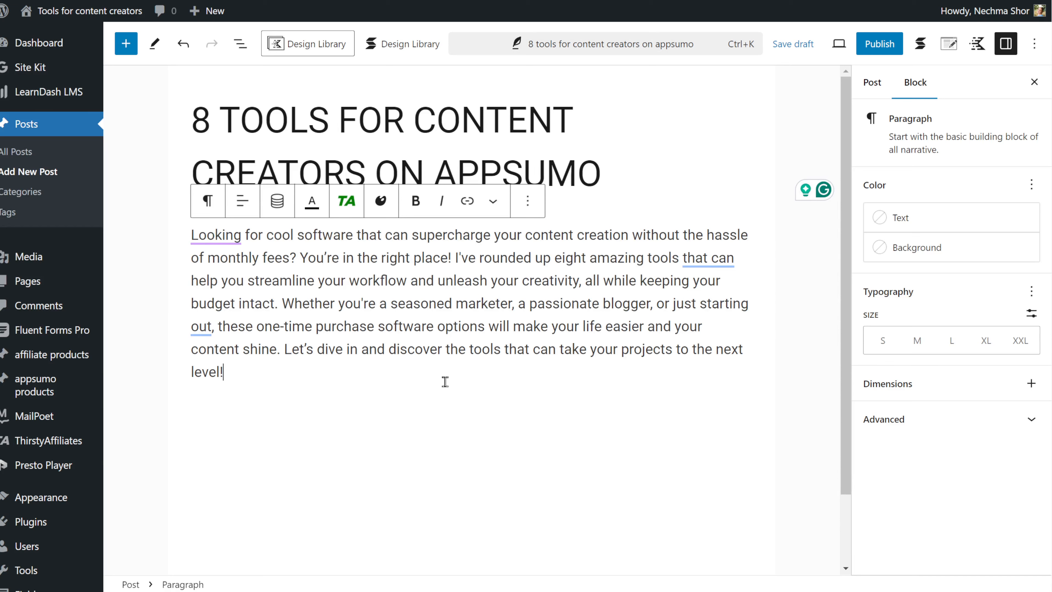
Add a heading block reading 'Ranklytics' after the opening paragraph.
key(Return)
click(743, 415)
click(852, 268)
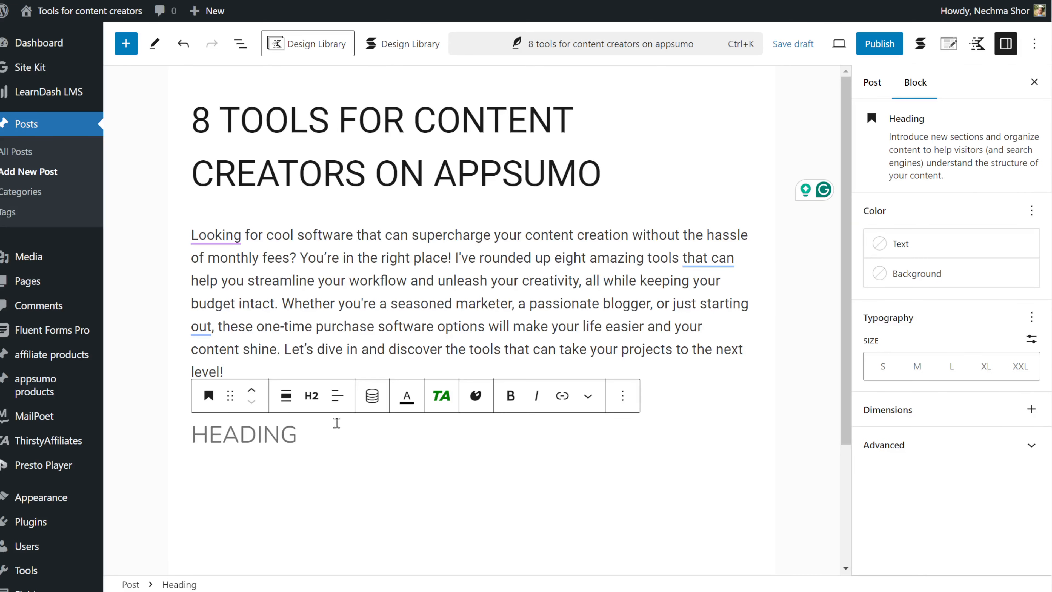
text(Ranklytics)
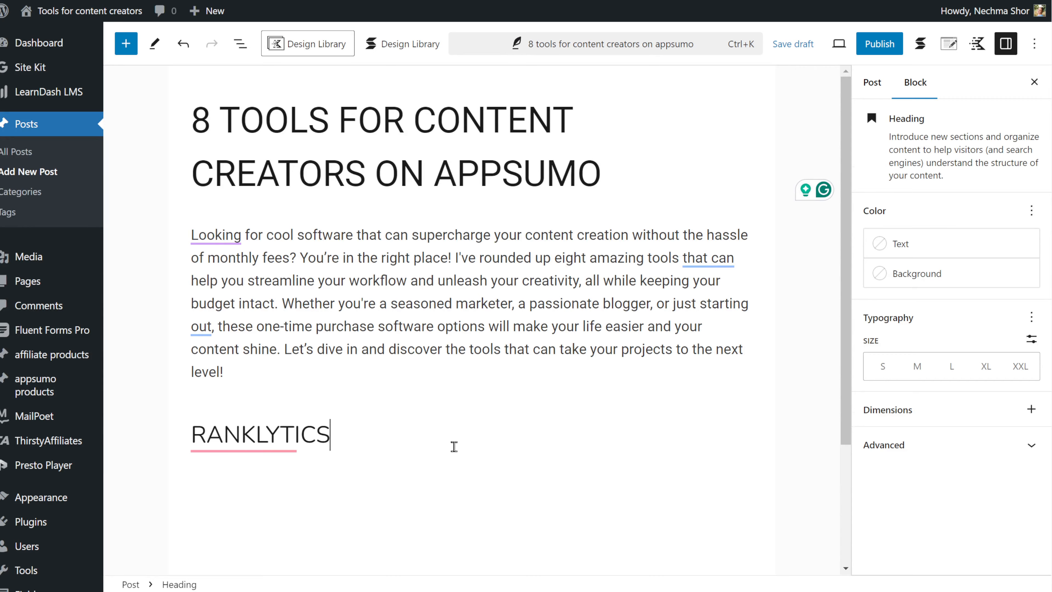
key(Return)
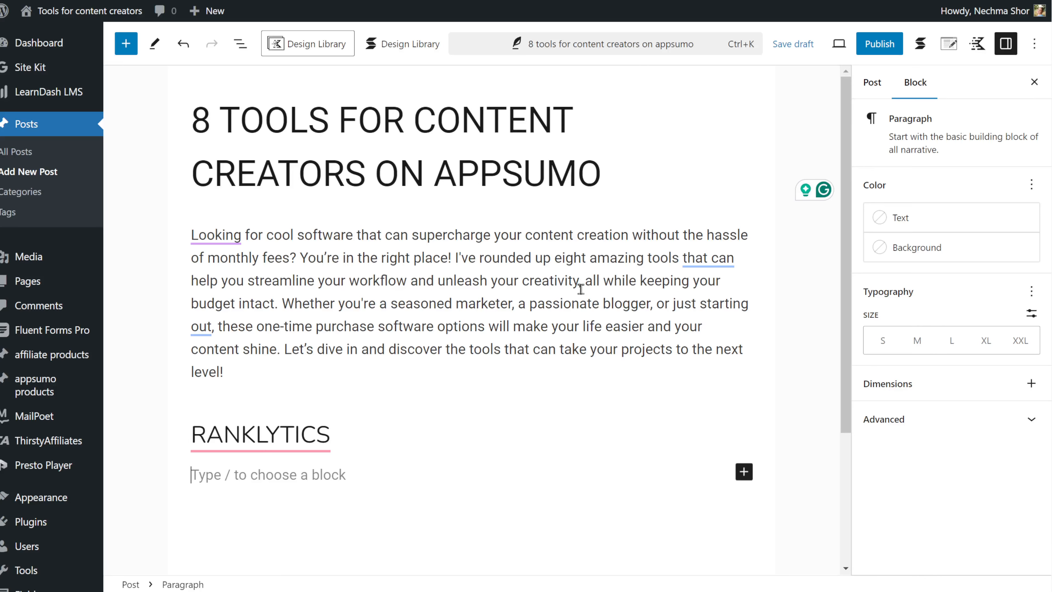
Paste the Ranklytics description paragraph and add a 'Key features' heading beneath it.
text(Looking to boost your SEO game without spending countless hours tweaking your content and still not seeing results? Meet Ranklytics, the powerful AI-driven SEO tool now live on AppSumo. Ranklytics analyzes over 200 ranking signals, including user intent, competitor keywords, and content ideas, to help you create high-ranking, keyword-rich content. It uses GPT-4o to generate SEO-friendly articles that are ready to rank, and it even audits your entire website to optimize on-page SEO. From automating content workflows to discovering content gaps and keyword opportunities, Ranklytics makes SEO easier and more effective for marketers, agencies, and small businesses. Plus, with lifetime access and support for 58 languages, you can scale your content strategy and improve your search rankings like never before.)
key(Return)
text(Key features)
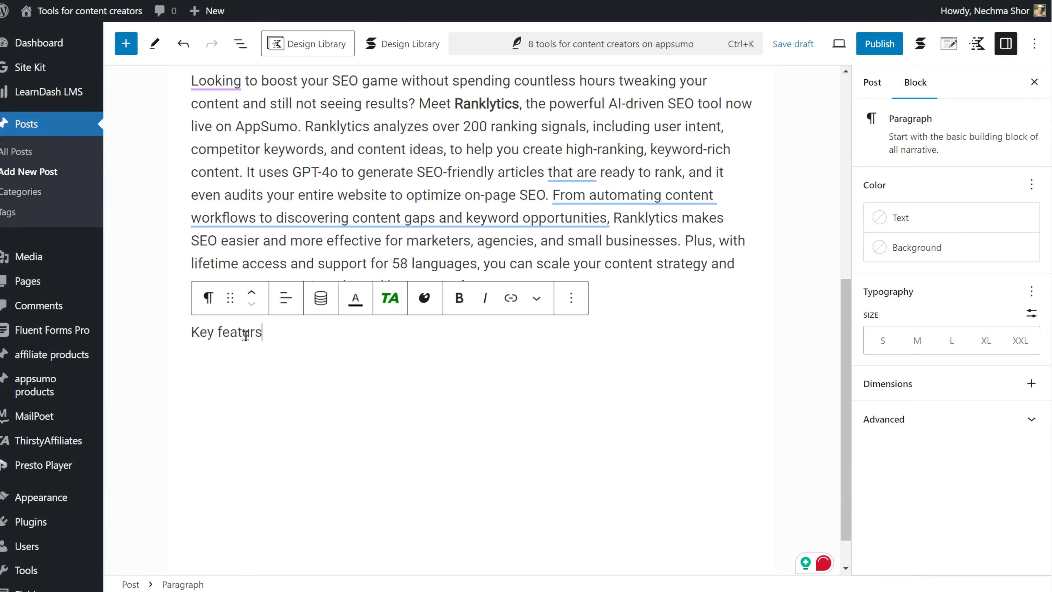
key(Return)
click(207, 299)
Bring in the Ranklytics key features list from ChatGPT and delete its closing summary sentence.
click(294, 38)
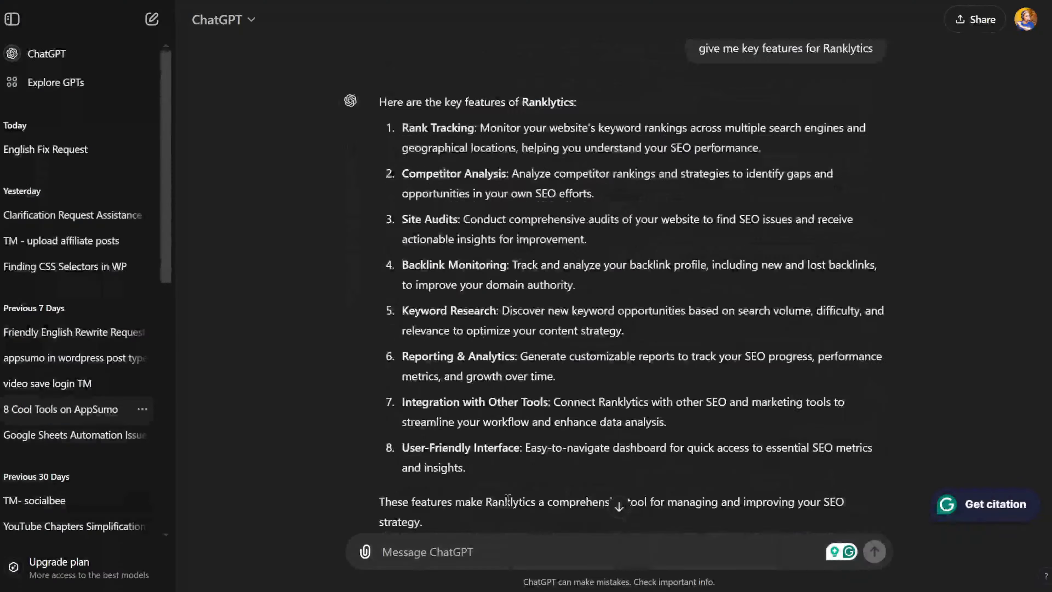
scroll(467, 216, down, 4)
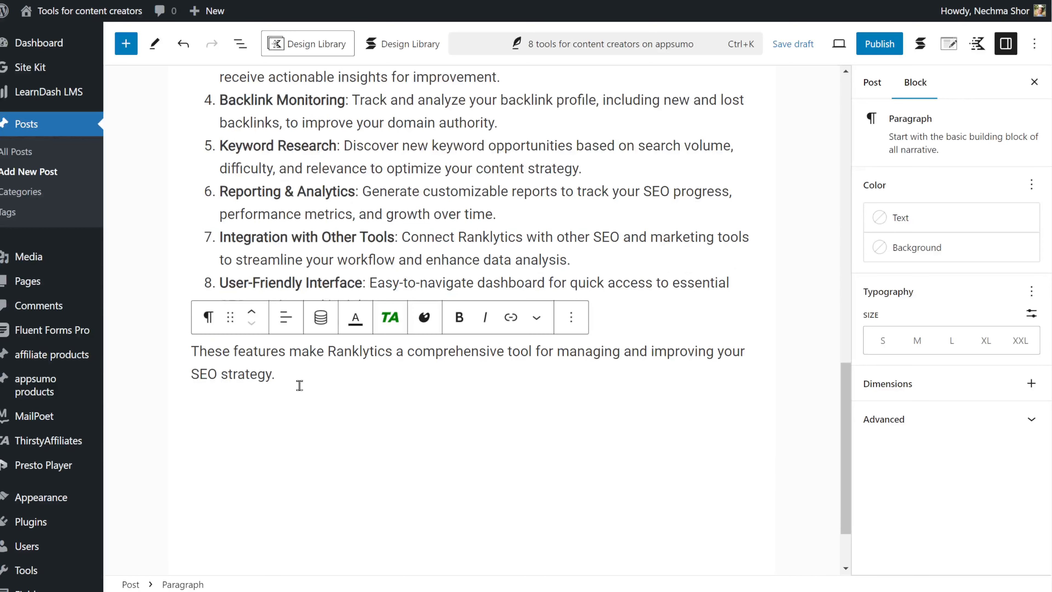
triple_click(298, 379)
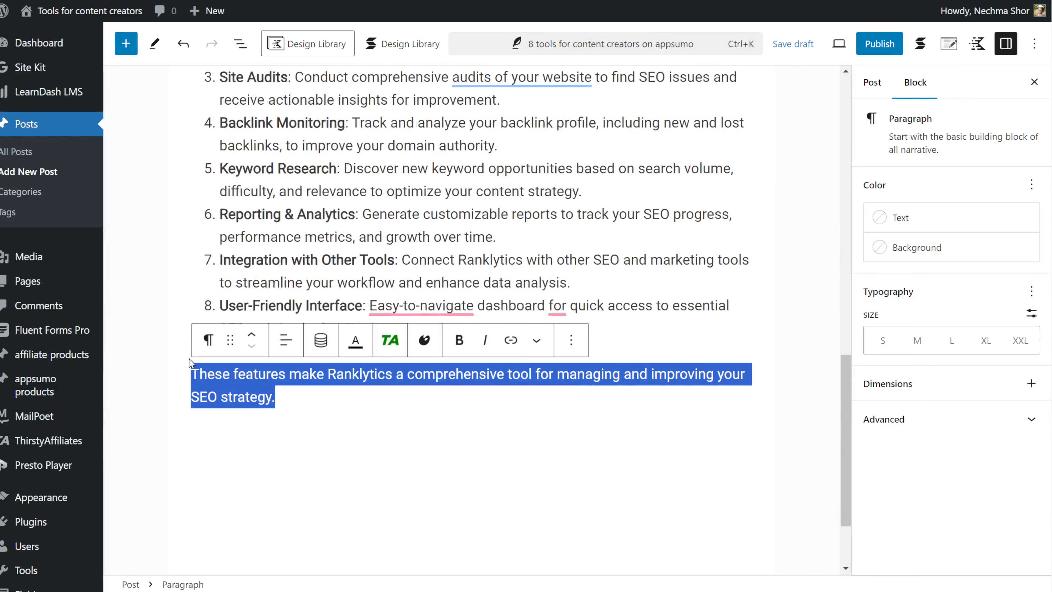
key(BackSpace)
key(BackSpace)
key(BackSpace)
key(Return)
key(Return)
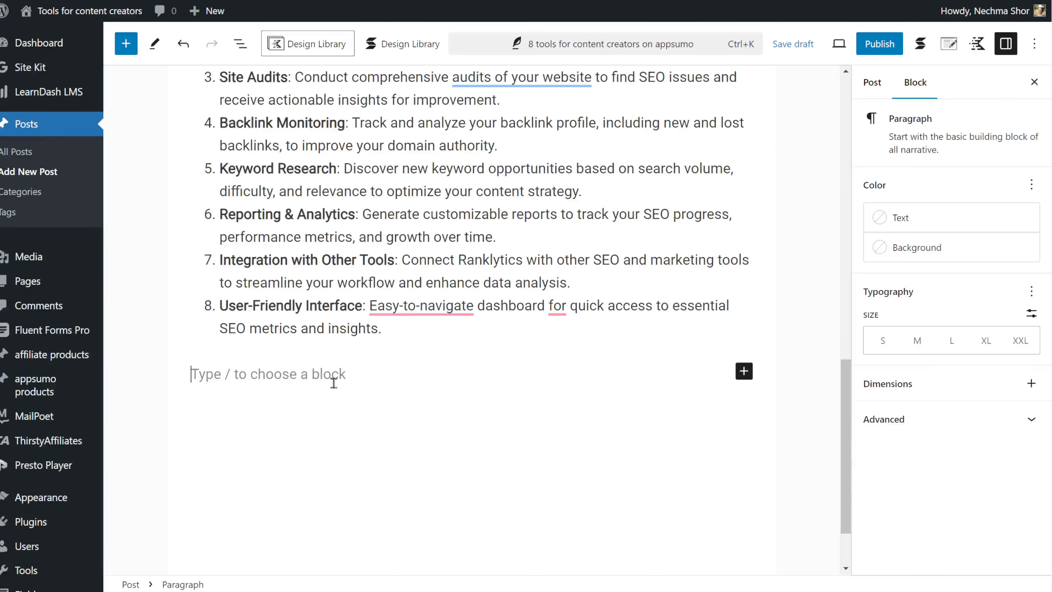
Insert the Appsumo deals full page pattern below the key features list.
click(743, 371)
text(app)
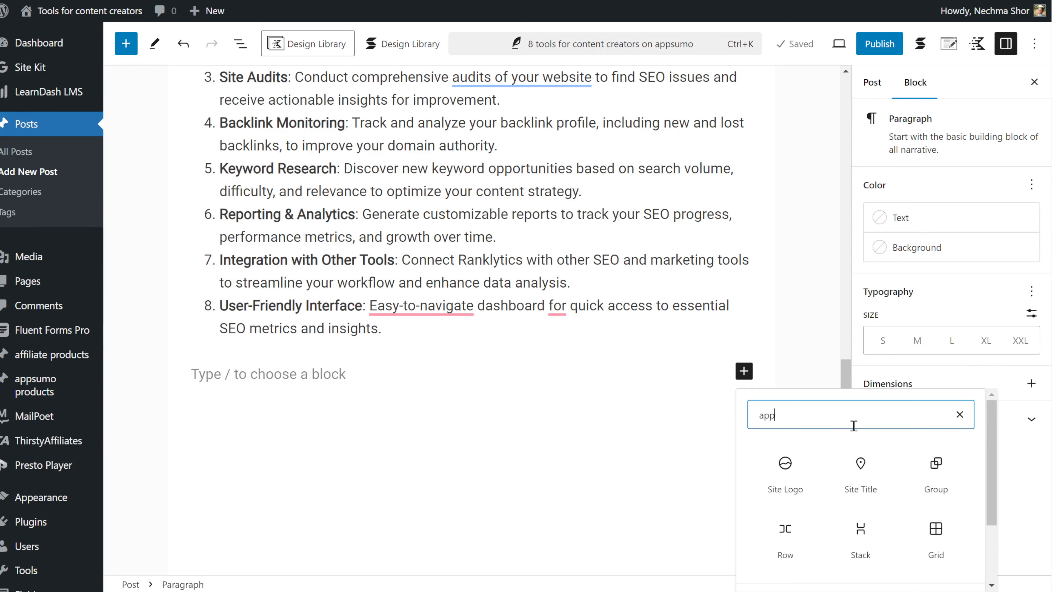
scroll(889, 477, down, 3)
click(786, 507)
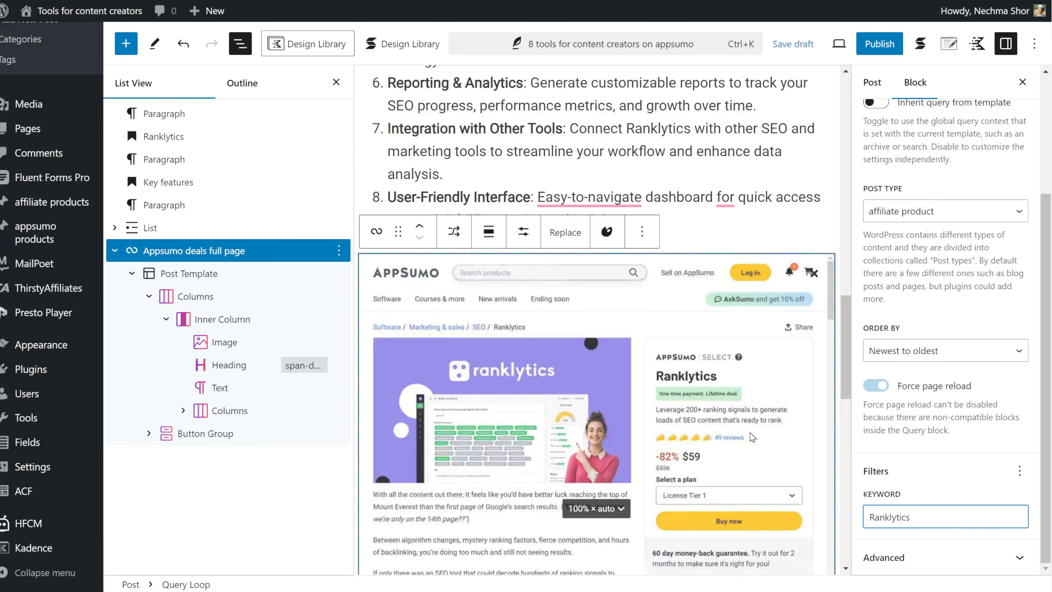
Scroll through the Ranklytics product block in the editor and on the live post.
scroll(749, 433, down, 12)
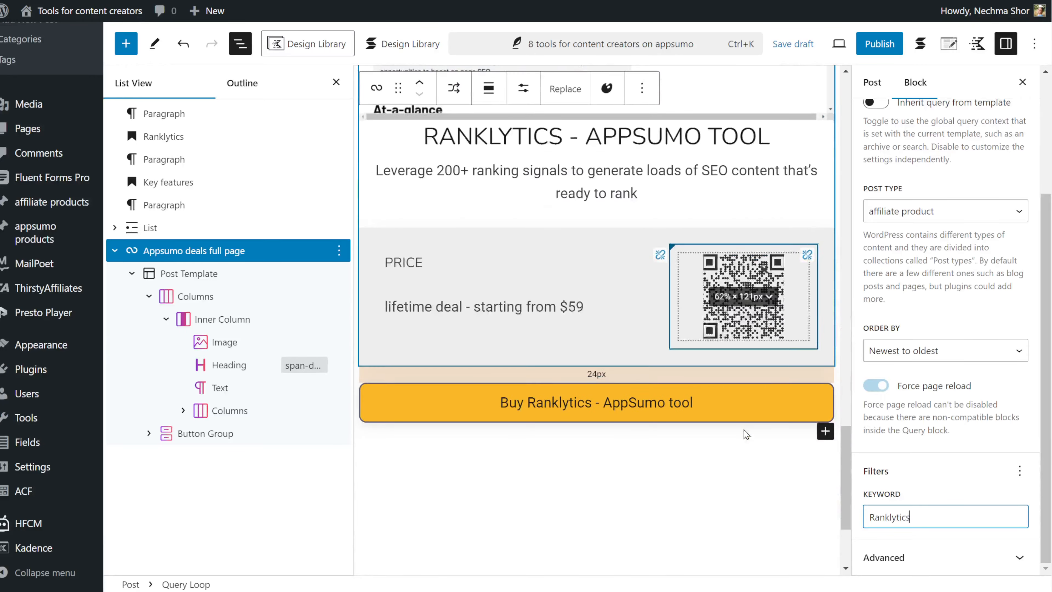
scroll(727, 481, up, 15)
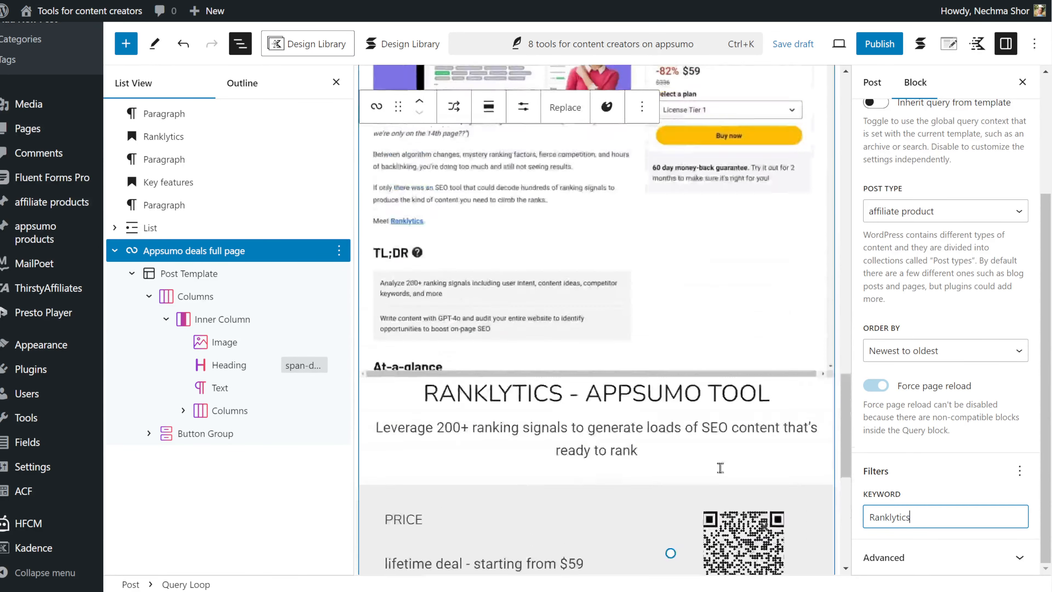
scroll(716, 442, up, 5)
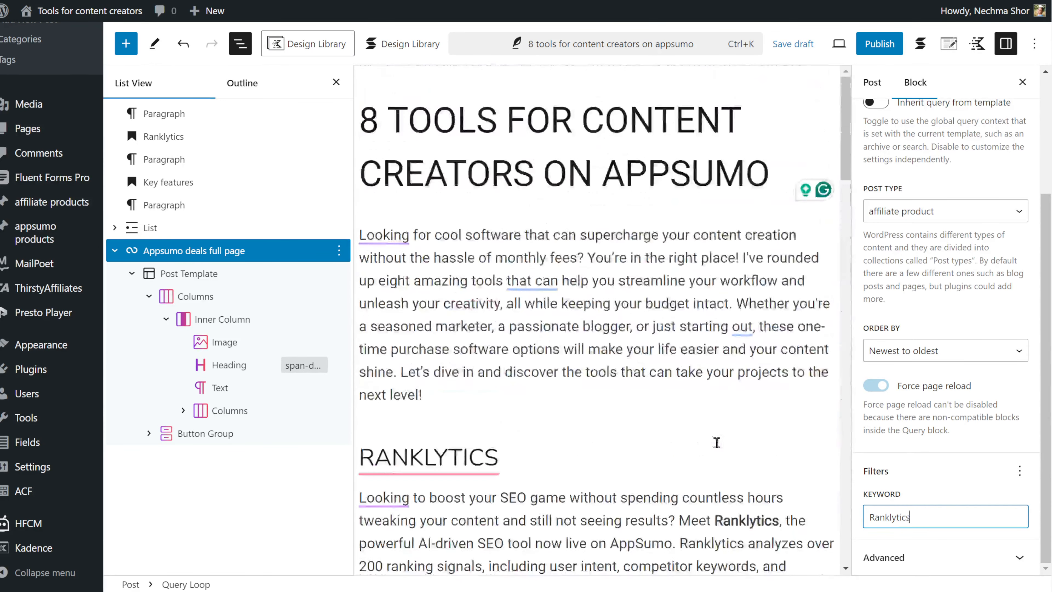
mouse_move(469, 434)
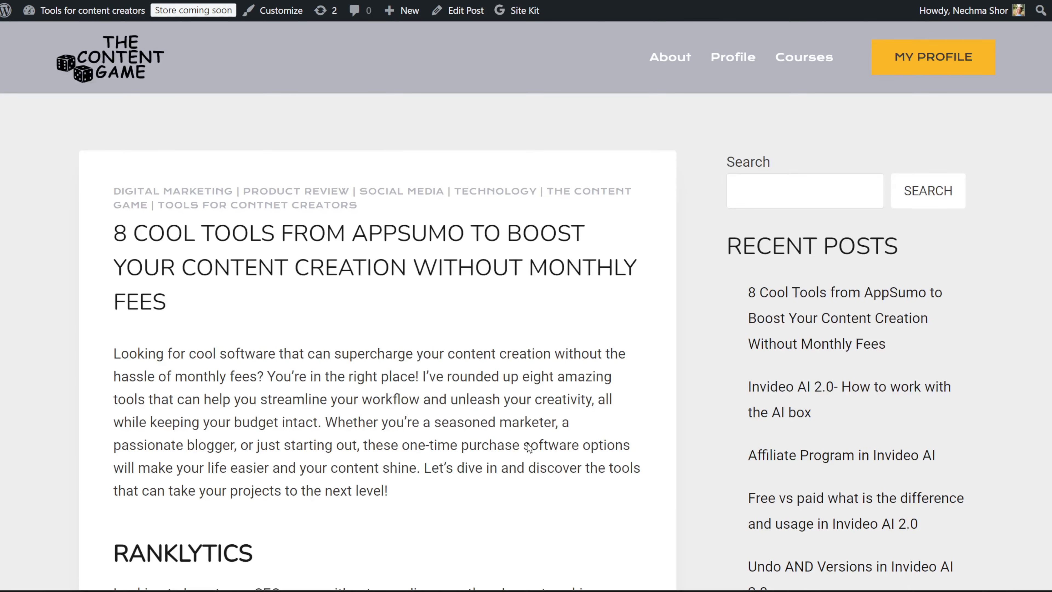
scroll(529, 448, down, 15)
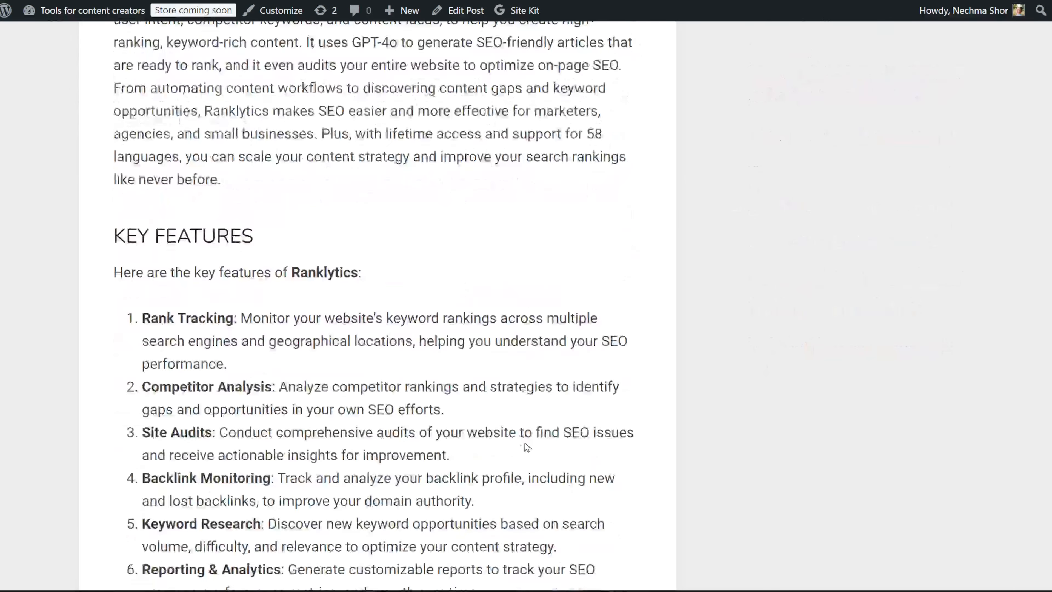
scroll(522, 445, down, 10)
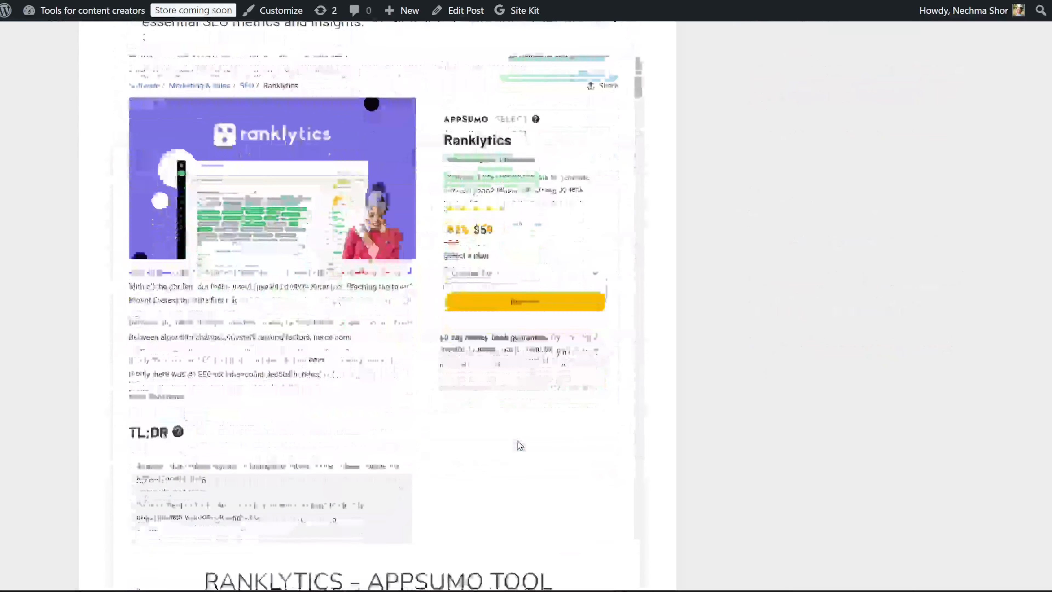
scroll(520, 445, down, 6)
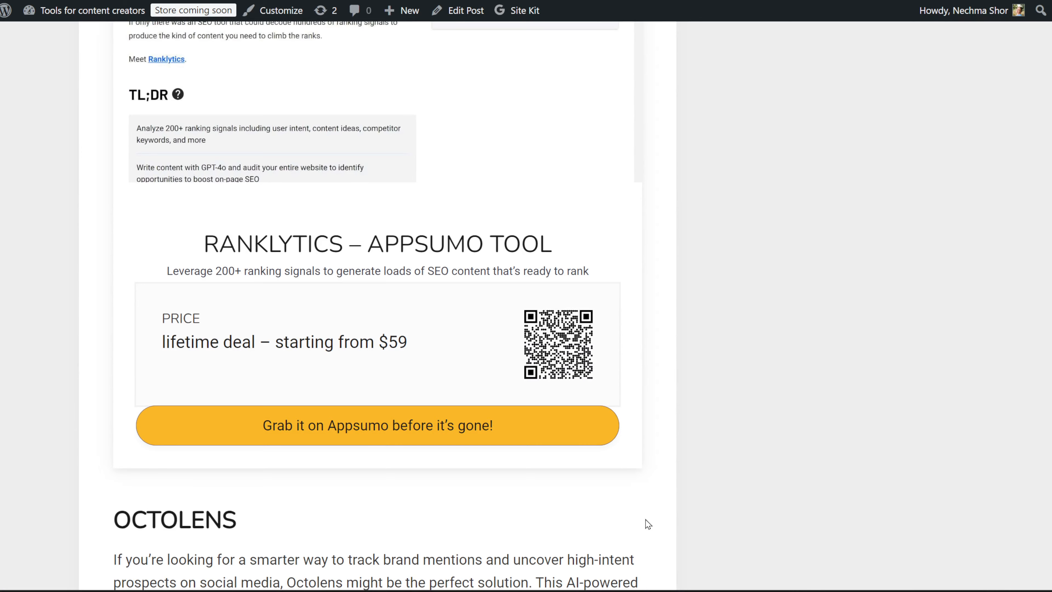
scroll(648, 524, up, 3)
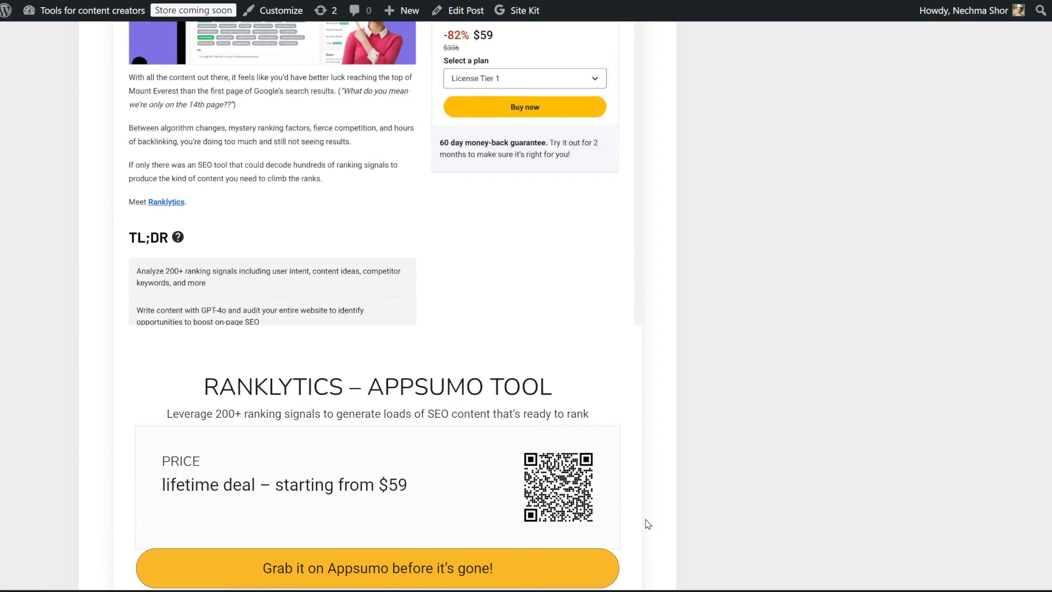